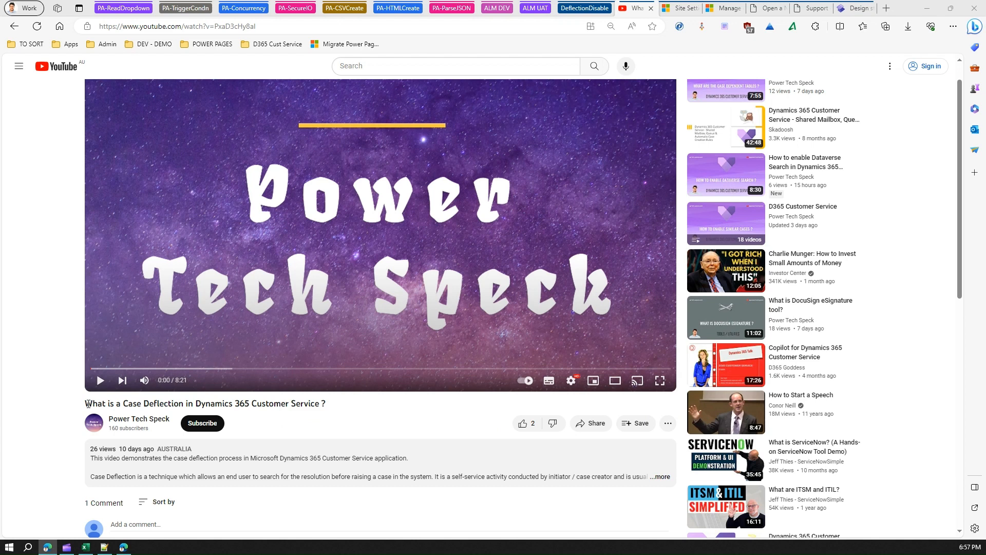
# - Read the viewer comment about the HelpDesk/CaseDeflection/Enabled setting below the case deflection video
pyautogui.moveTo(86, 407); pyautogui.dragTo(335, 407)
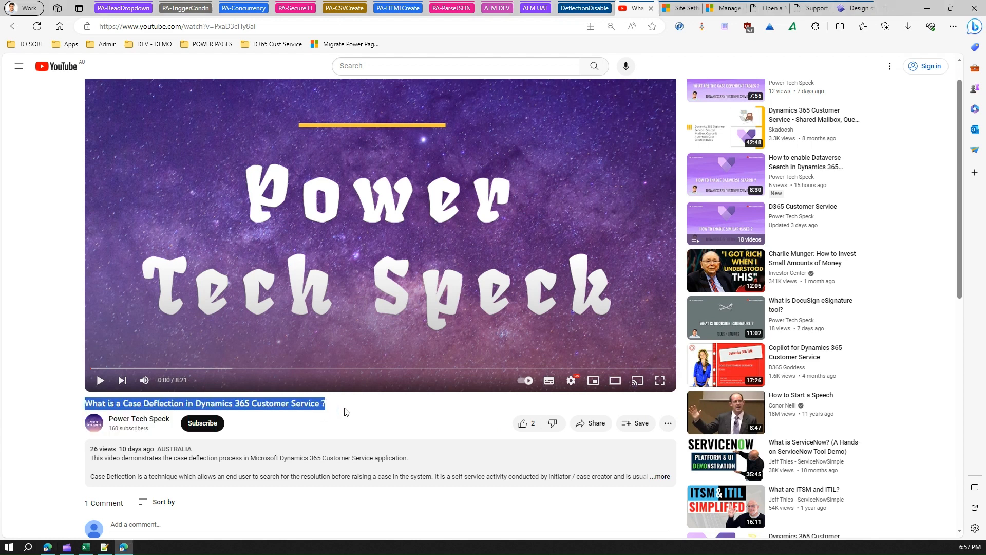
pyautogui.click(304, 409)
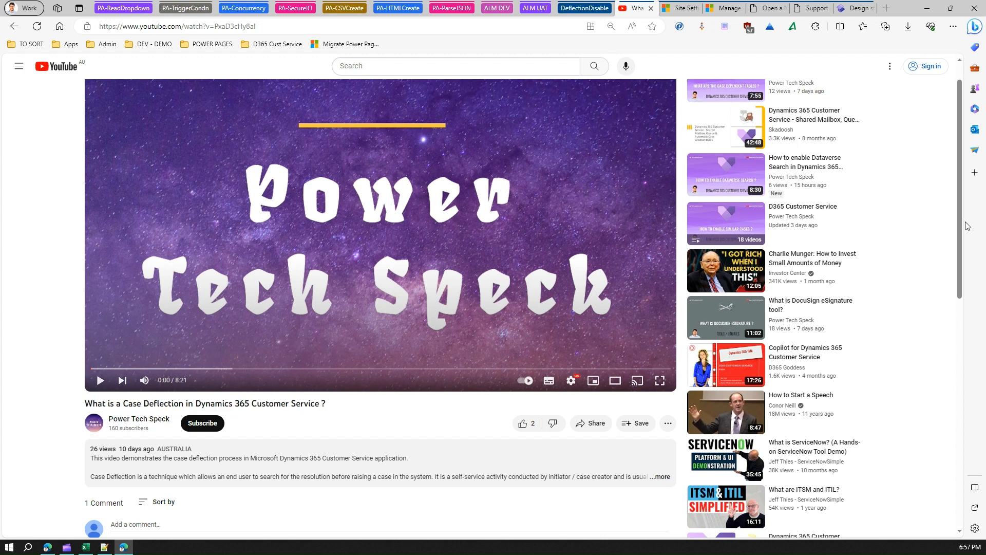
pyautogui.moveTo(963, 232); pyautogui.dragTo(959, 329)
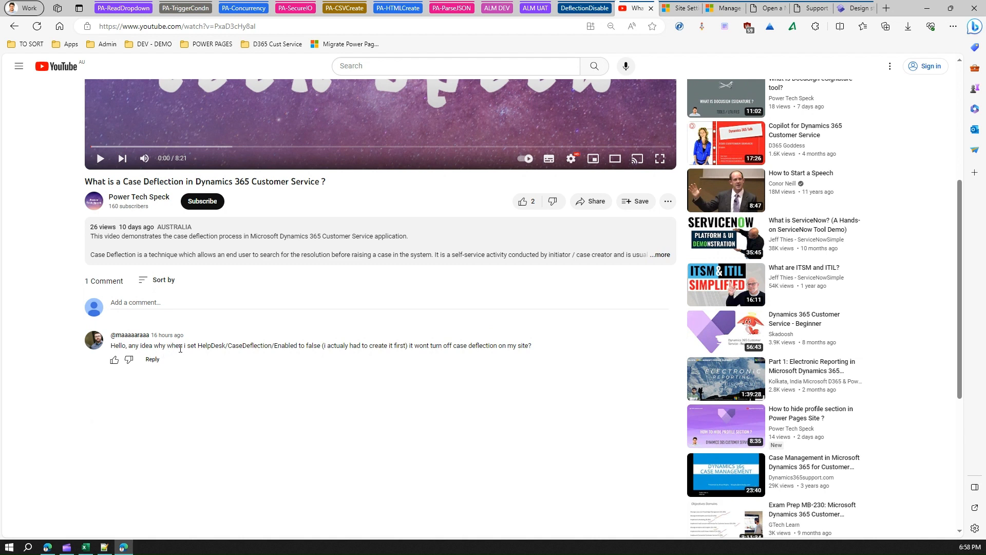
pyautogui.moveTo(199, 347); pyautogui.dragTo(298, 345)
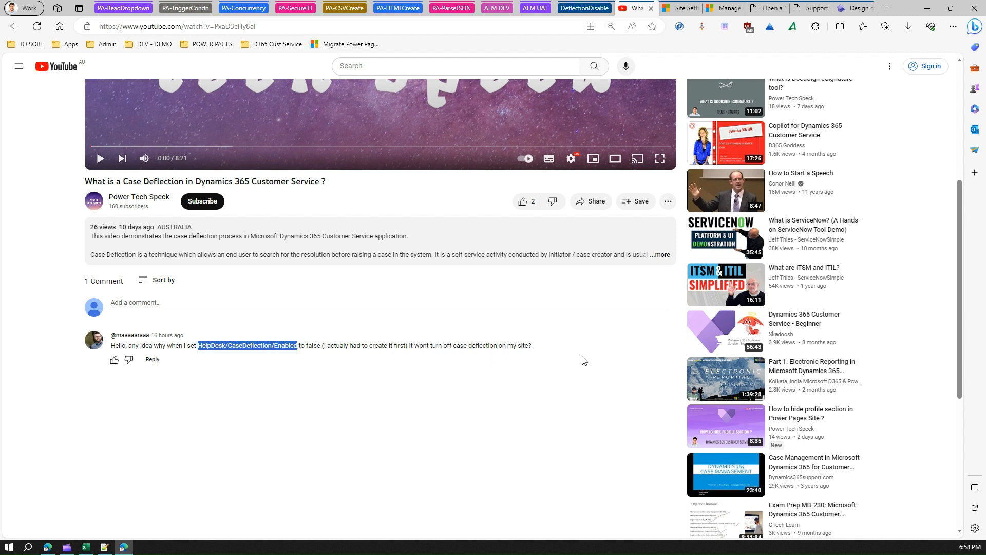
pyautogui.click(520, 364)
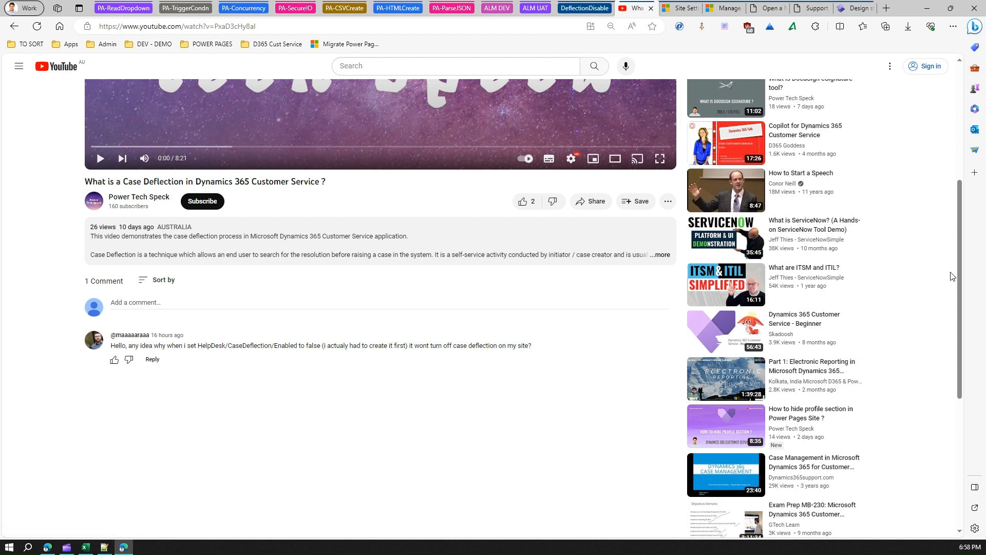
pyautogui.moveTo(961, 280); pyautogui.dragTo(978, 166)
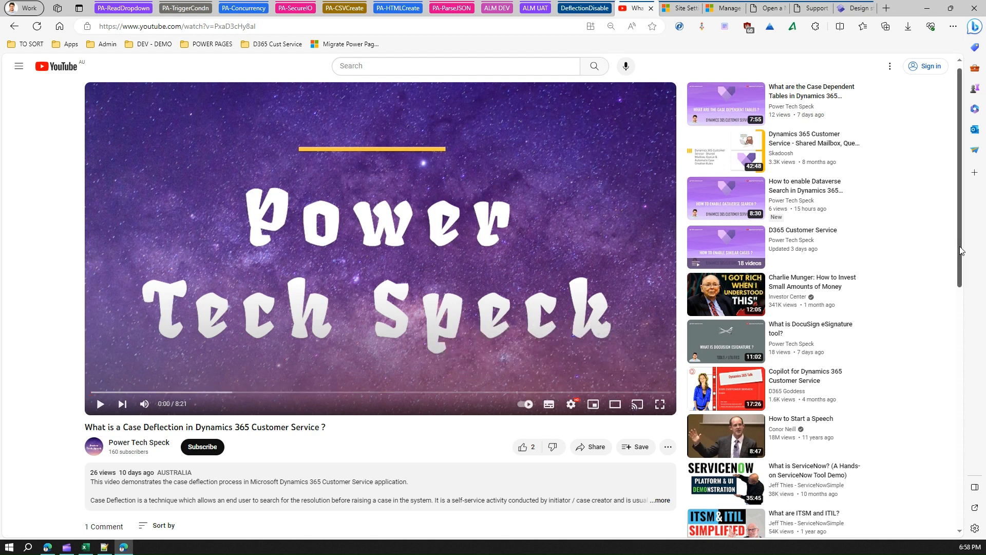
pyautogui.moveTo(962, 250); pyautogui.dragTo(954, 323)
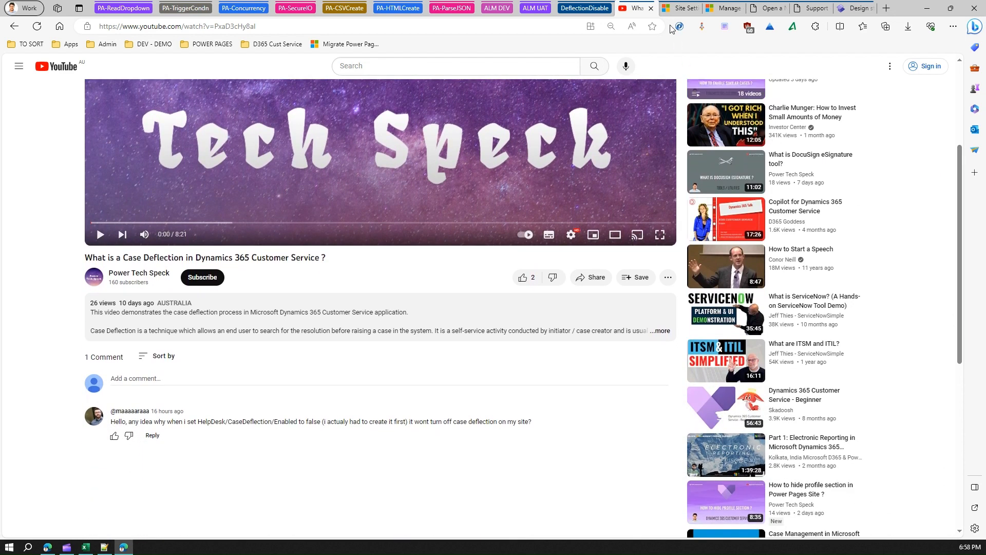
# - View the HelpDesk site setting in Portal Management and the "Turn off case deflection" section of the Microsoft documentation
pyautogui.click(679, 9)
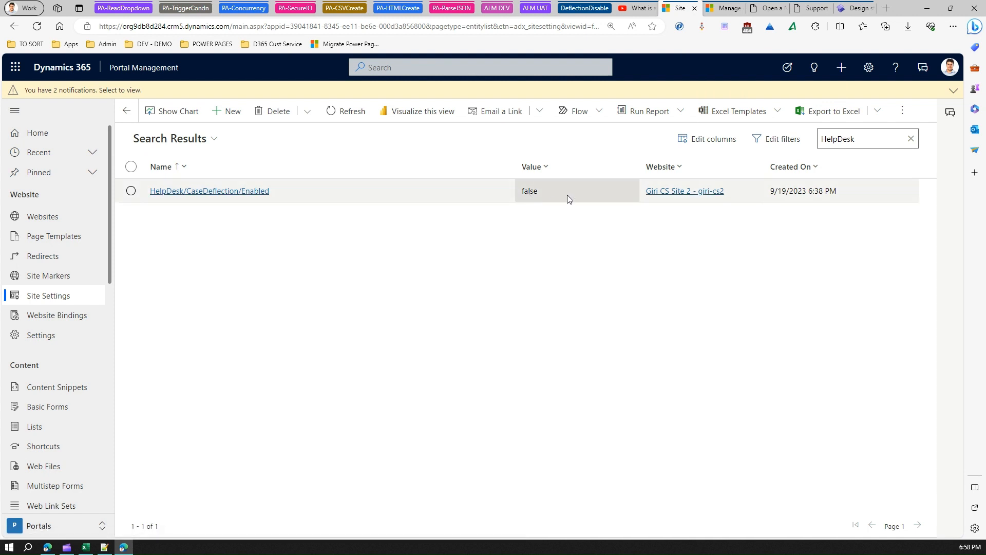
pyautogui.click(721, 11)
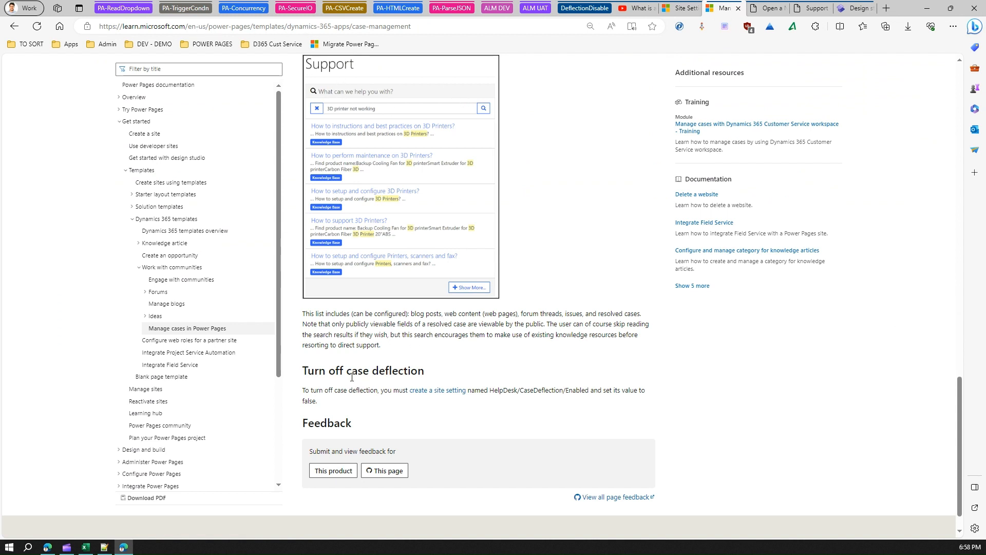
pyautogui.moveTo(304, 370); pyautogui.dragTo(425, 377)
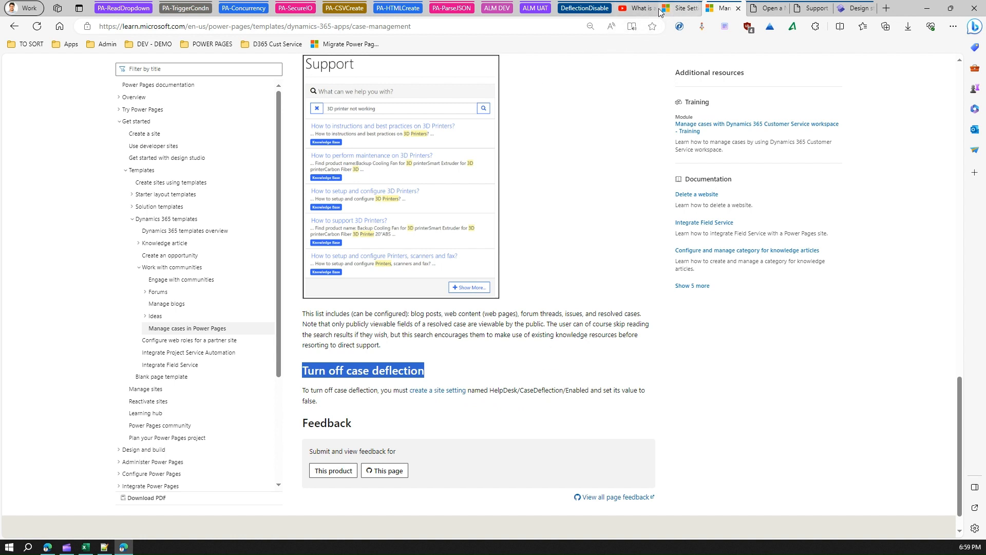
# - Review the setting name in the video comment, the portal's Open a New Case page and the site's Power Pages design studio
pyautogui.click(643, 9)
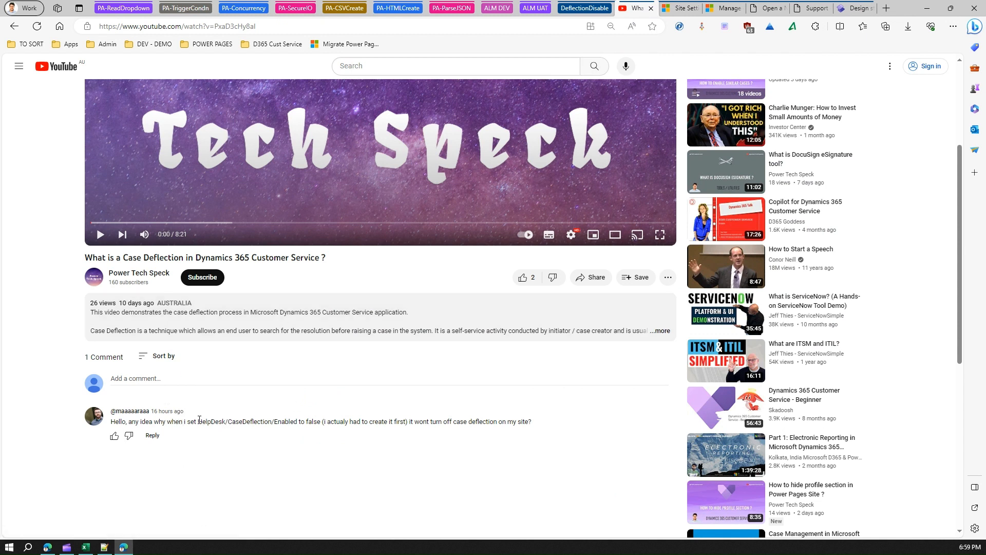
pyautogui.moveTo(199, 420); pyautogui.dragTo(310, 424)
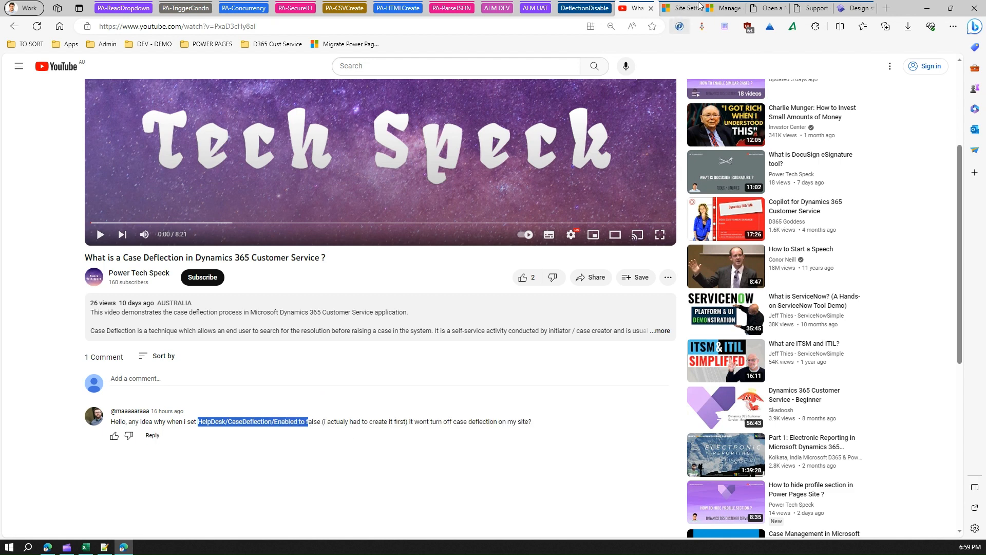
pyautogui.click(770, 12)
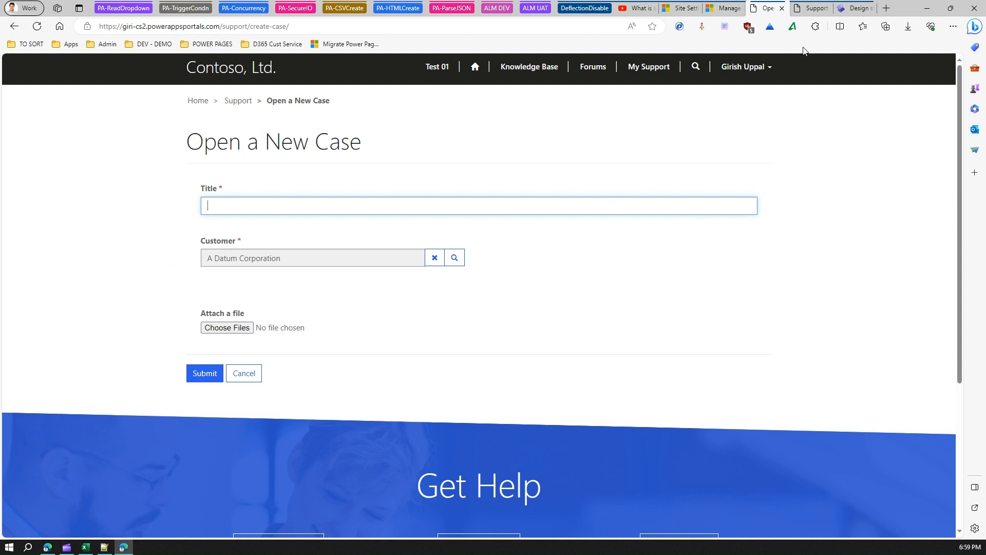
pyautogui.click(851, 11)
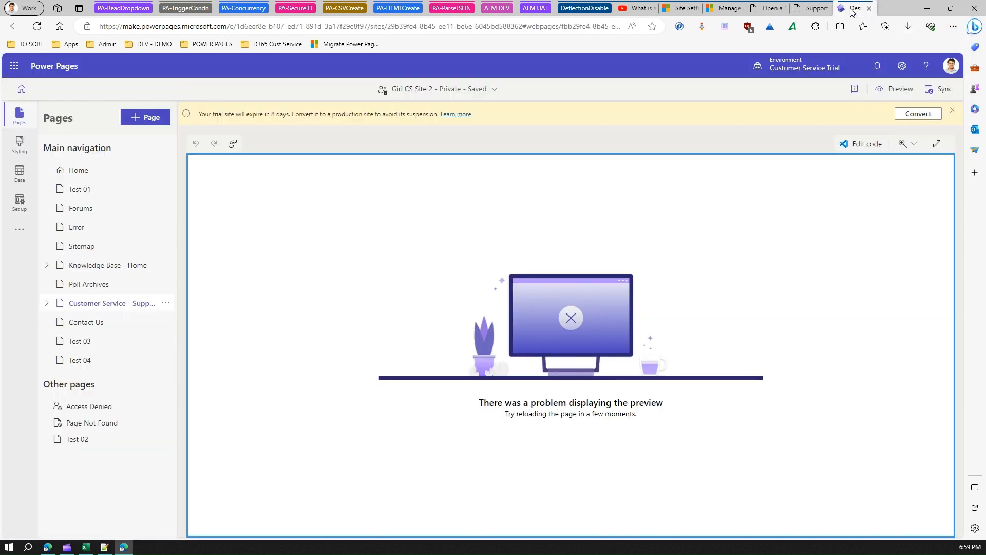
# - Open the HelpDesk/CaseDeflection/Enabled site setting in Portal Management and save the record
pyautogui.click(683, 8)
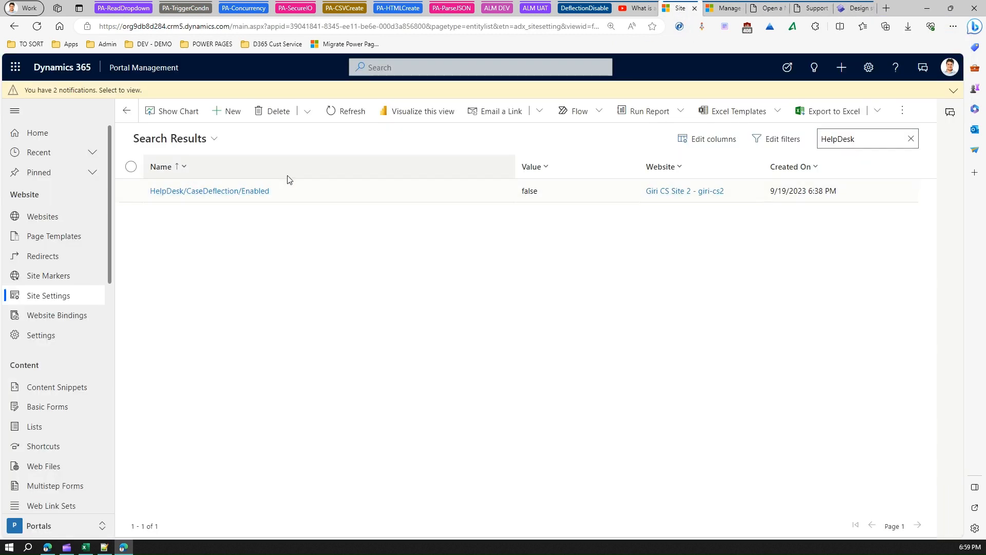
pyautogui.click(255, 191)
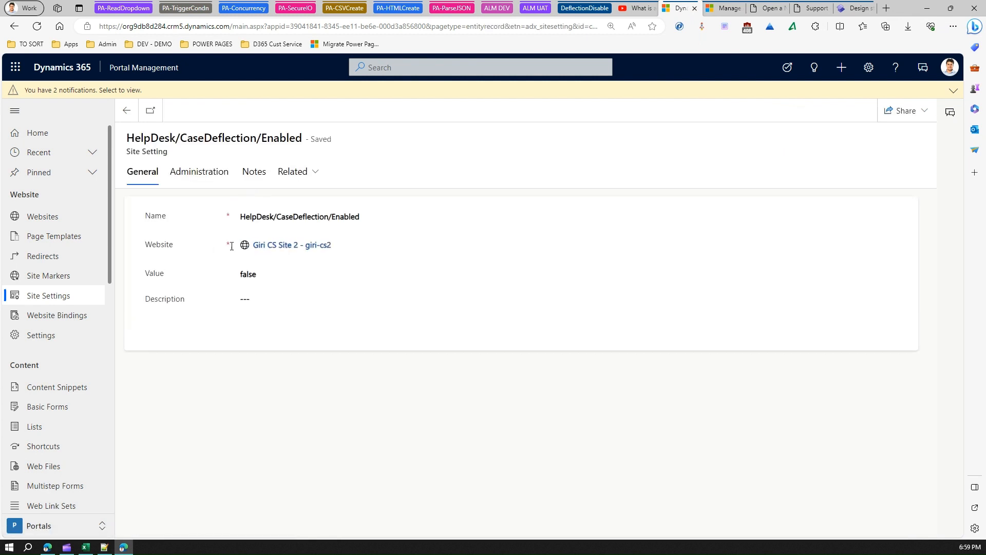
pyautogui.click(266, 274)
pyautogui.click(188, 115)
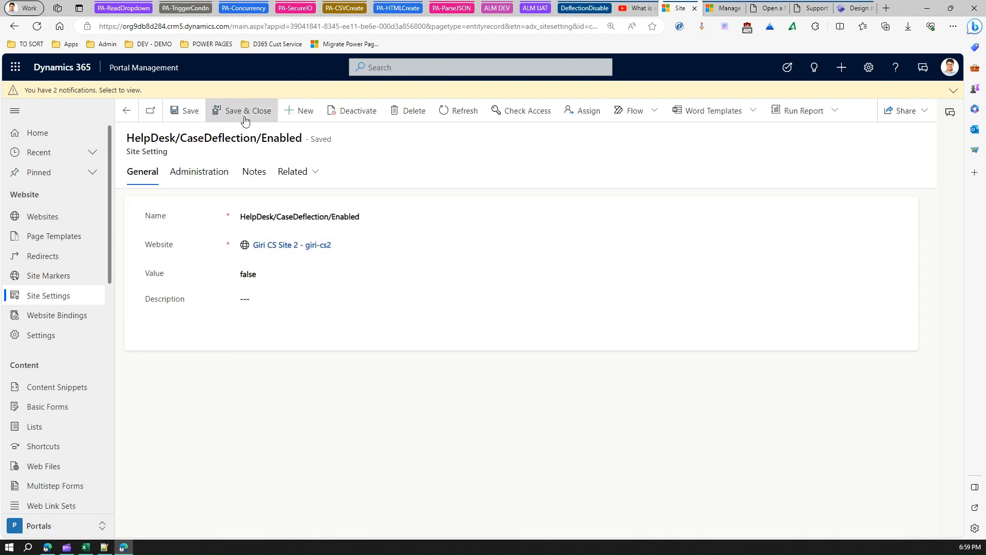
# - Switch to the Power Pages design studio and sync the site configuration
pyautogui.click(856, 8)
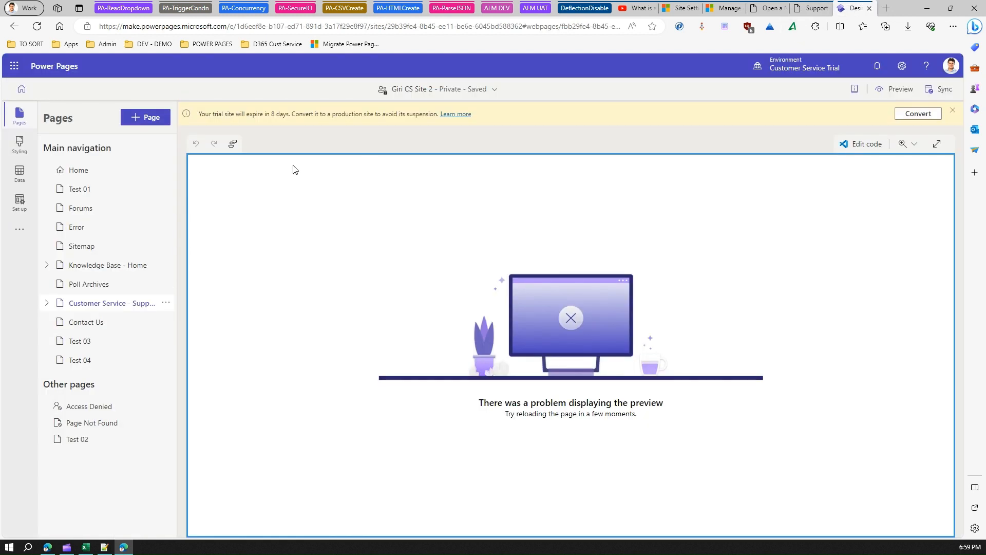
pyautogui.click(936, 91)
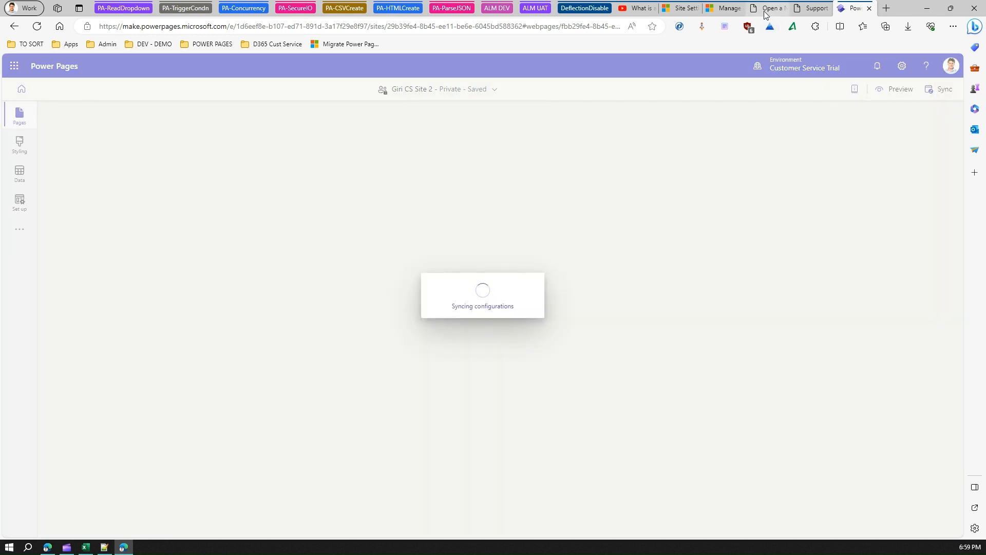
# - Reload the portal, start a new case from My Support and enter "surface" as its title to test case deflection
pyautogui.moveTo(765, 14)
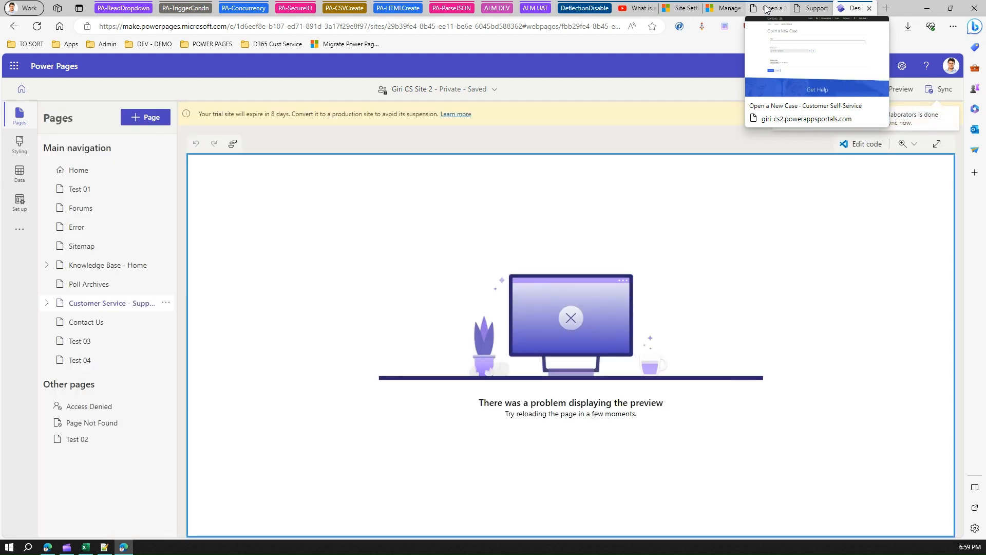
pyautogui.click(766, 8)
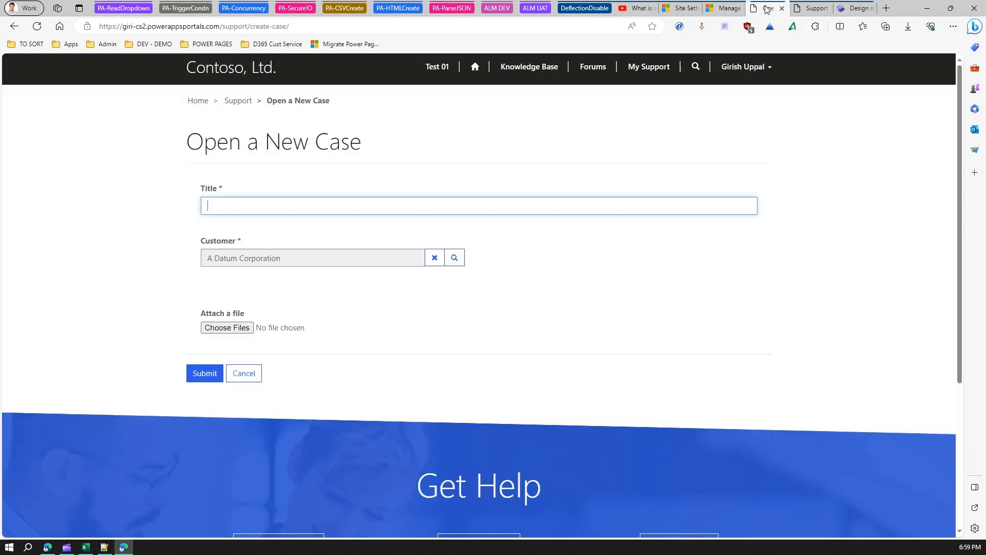
pyautogui.click(35, 29)
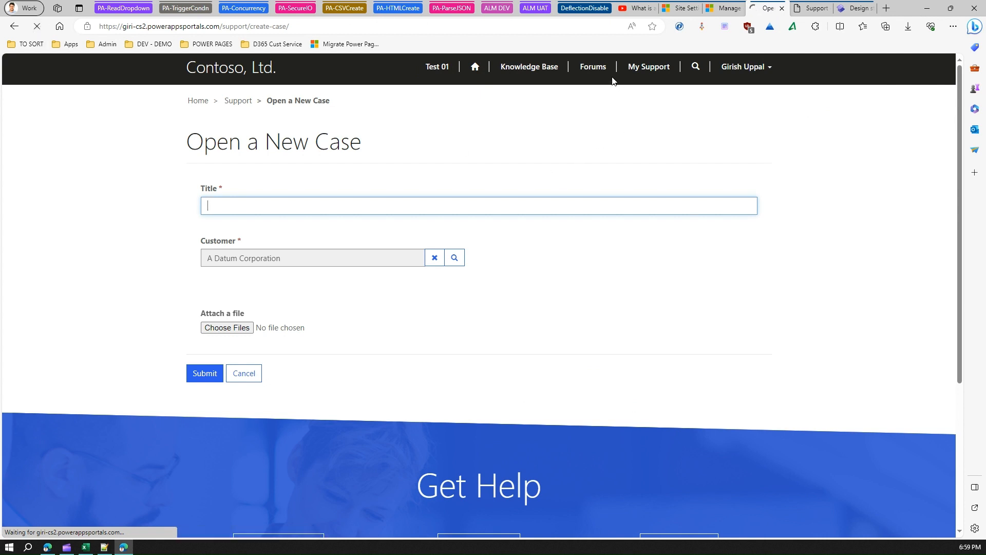
pyautogui.click(656, 70)
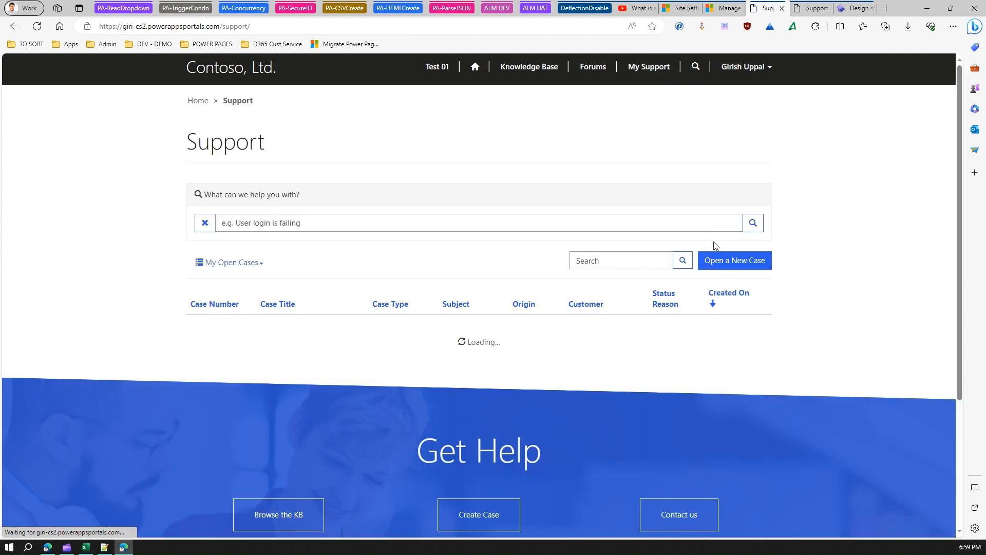
pyautogui.click(735, 260)
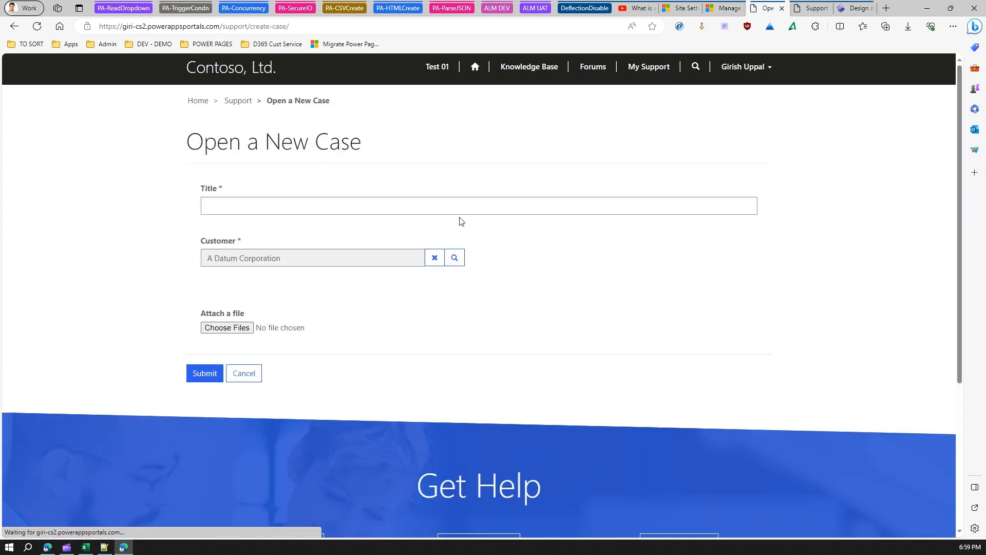
pyautogui.click(241, 205)
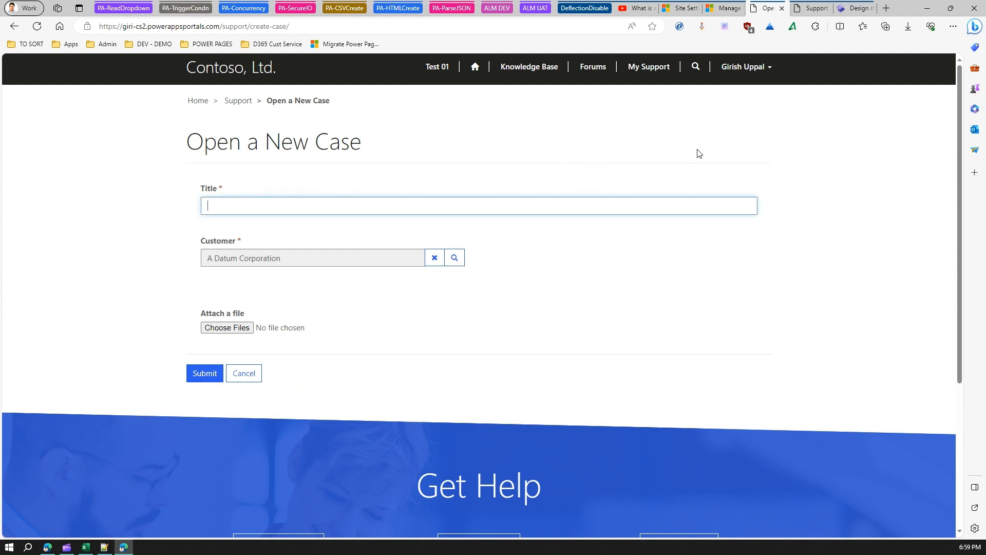
pyautogui.write('surface')
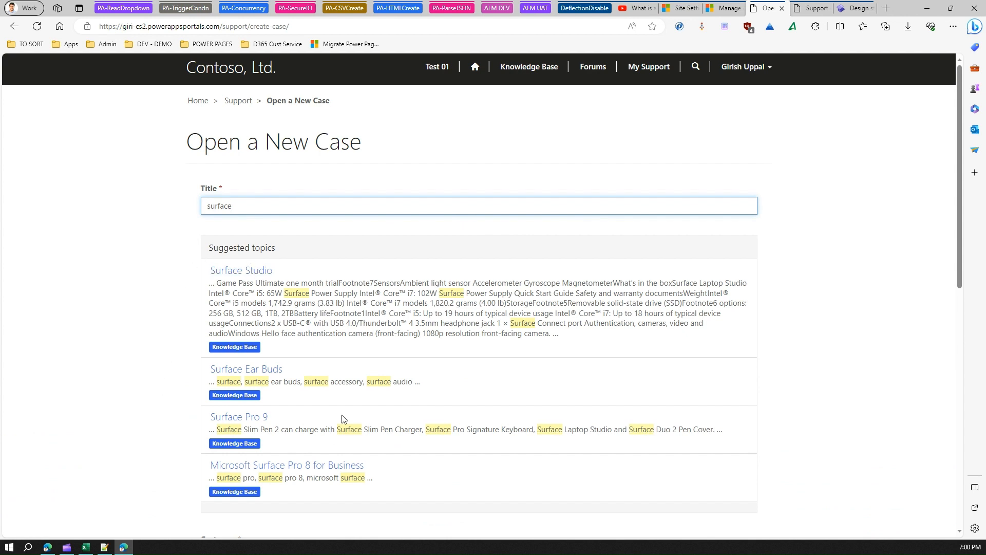
# - Recheck the case deflection site setting and enter "surface" in the "What can we help you with?" search on the portal's Support page
pyautogui.click(684, 9)
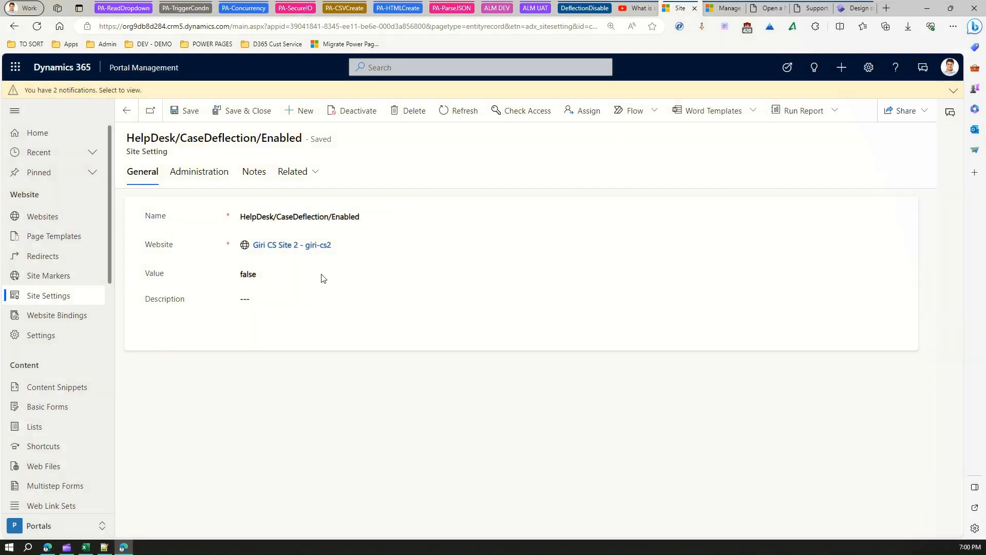
pyautogui.click(761, 9)
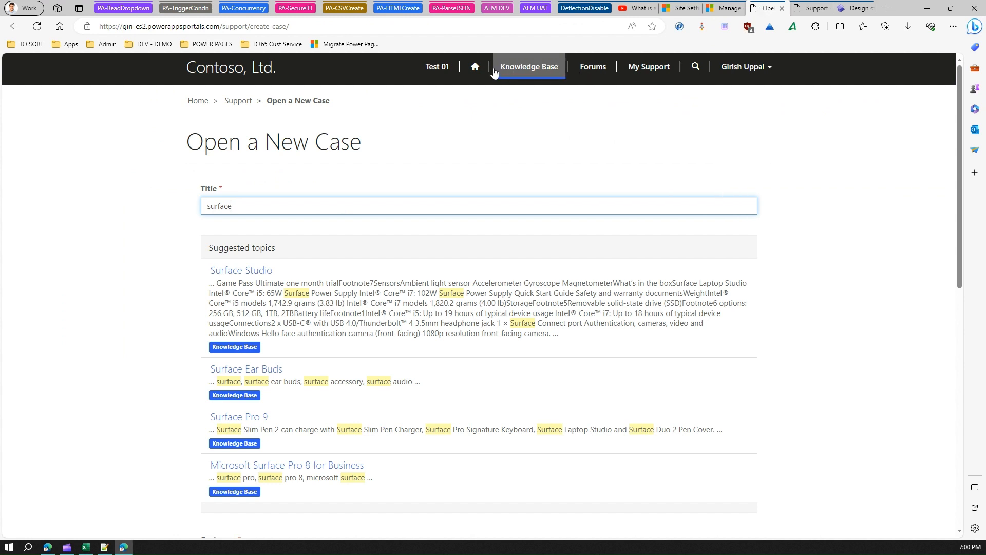
pyautogui.click(476, 67)
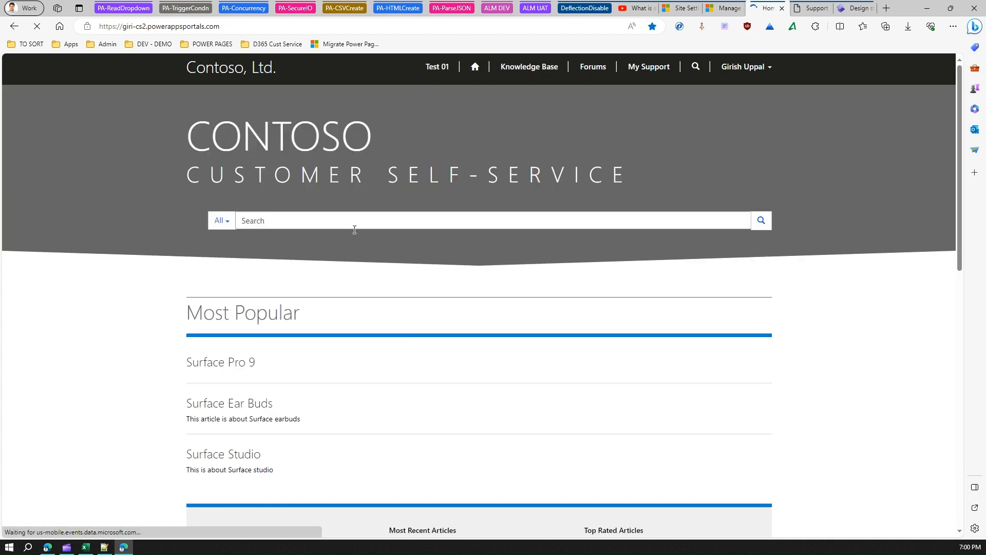
pyautogui.click(649, 72)
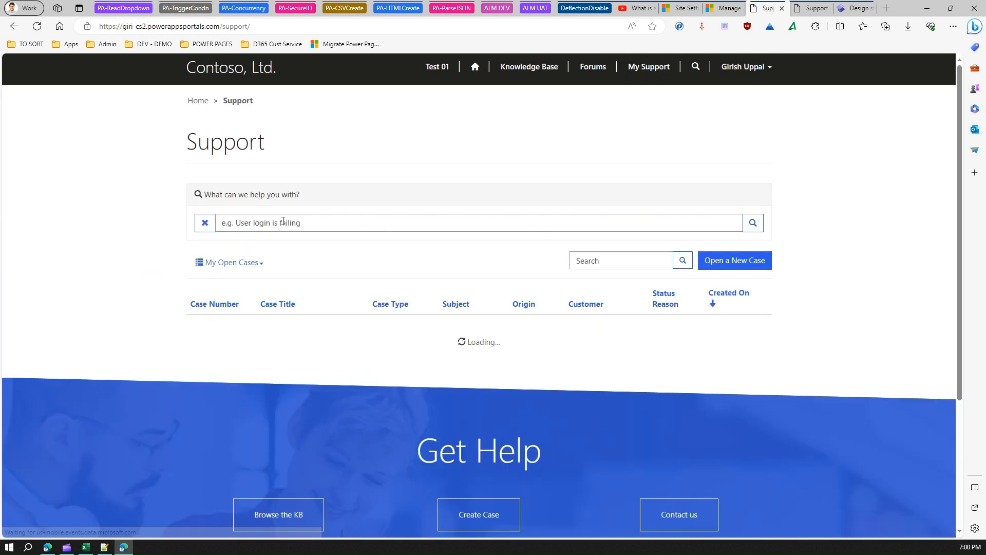
pyautogui.click(259, 222)
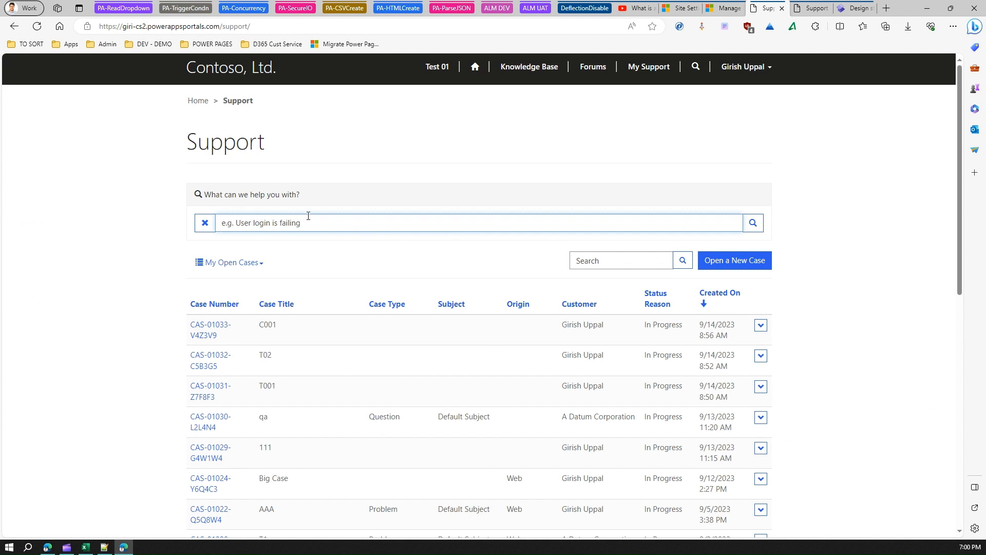
pyautogui.write('surface')
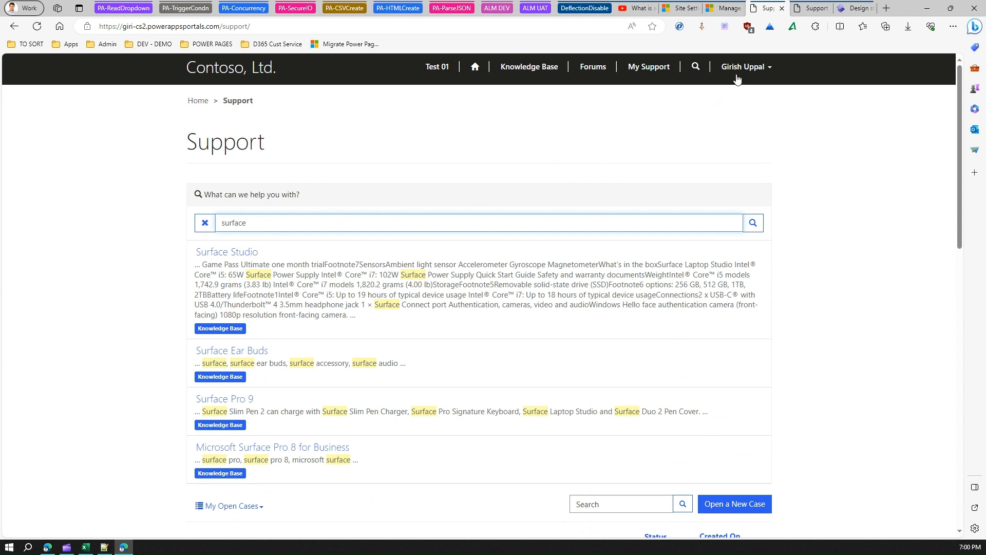
# - View the case deflection site setting record again and select the search term on the portal's Support page
pyautogui.click(681, 8)
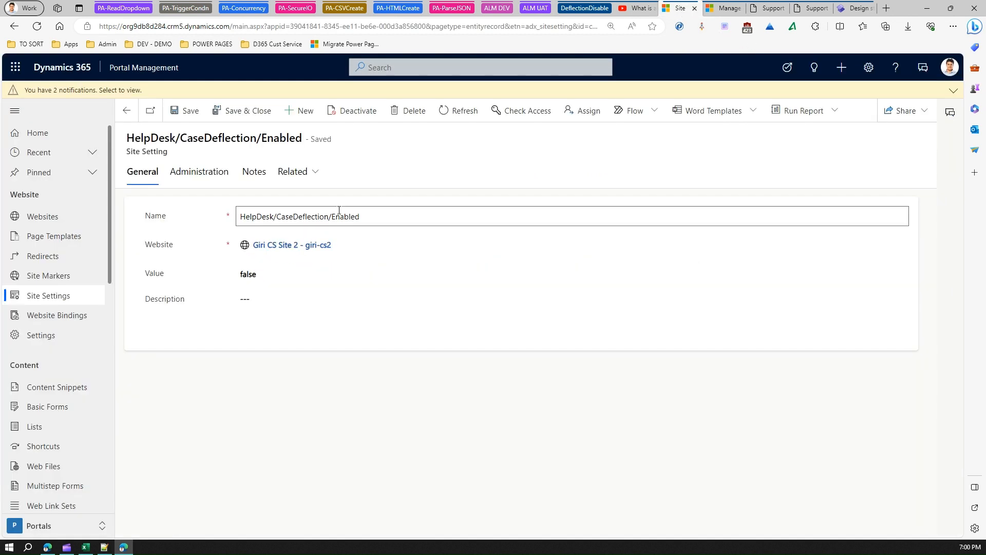
pyautogui.click(764, 12)
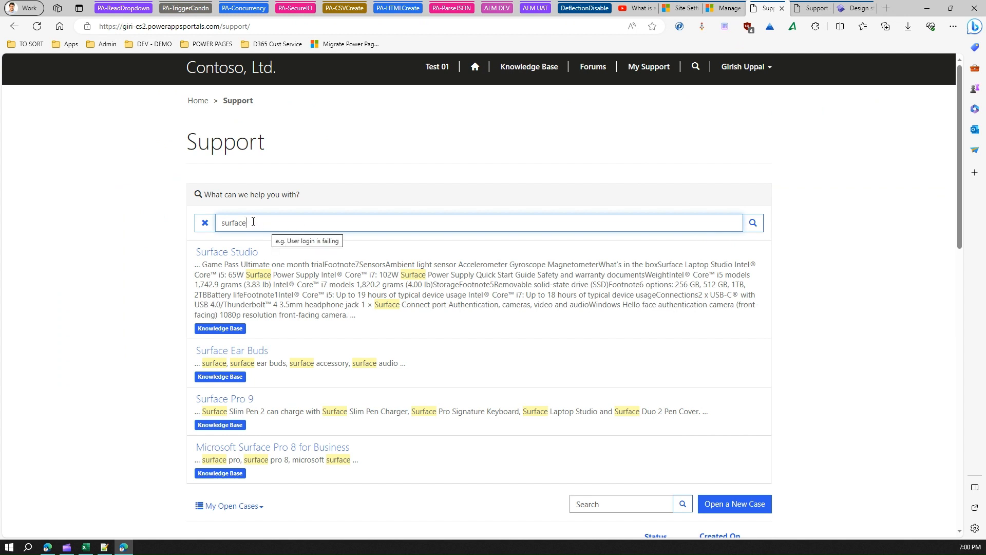
pyautogui.moveTo(249, 222); pyautogui.dragTo(206, 222)
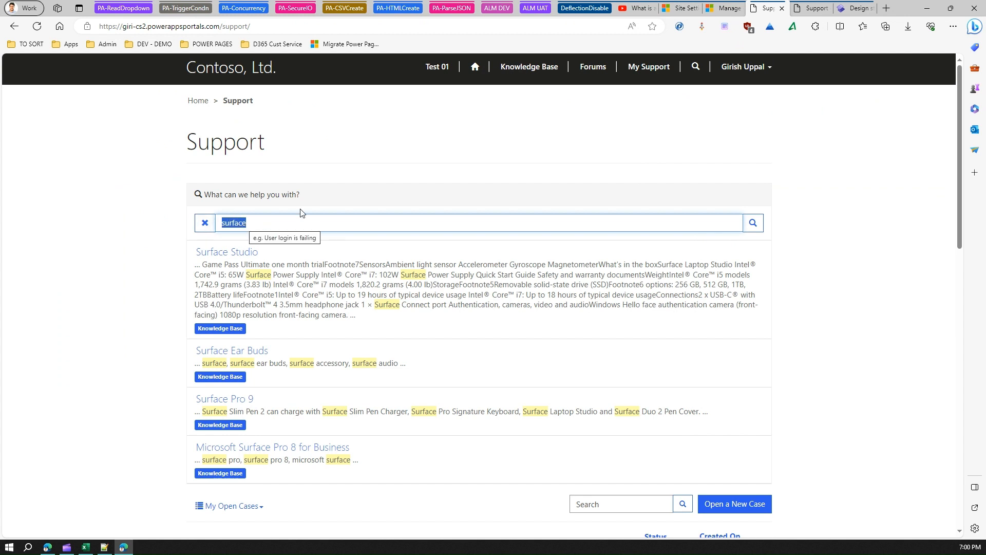
# - On the other Support page, open a new case and enter "surface" as its title to test case deflection
pyautogui.click(812, 8)
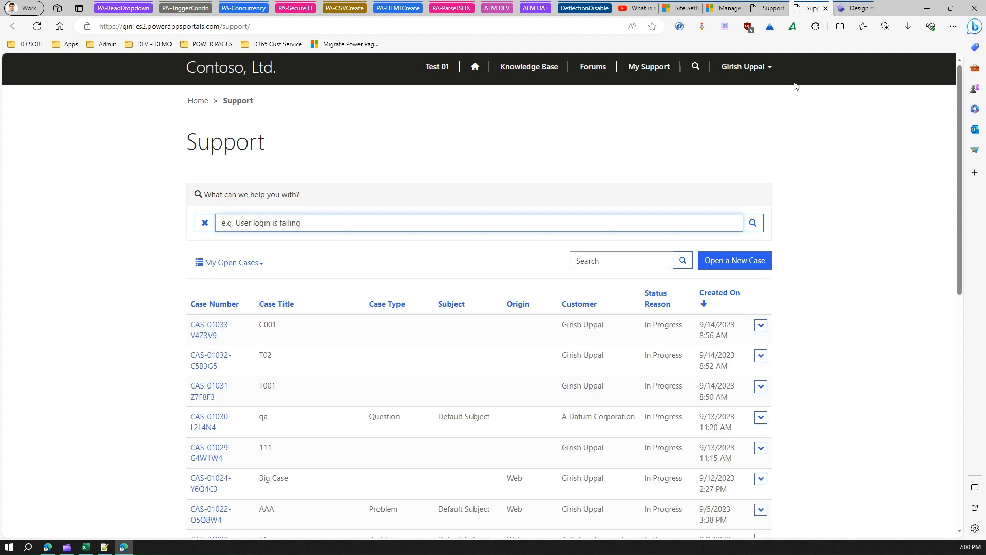
pyautogui.click(735, 262)
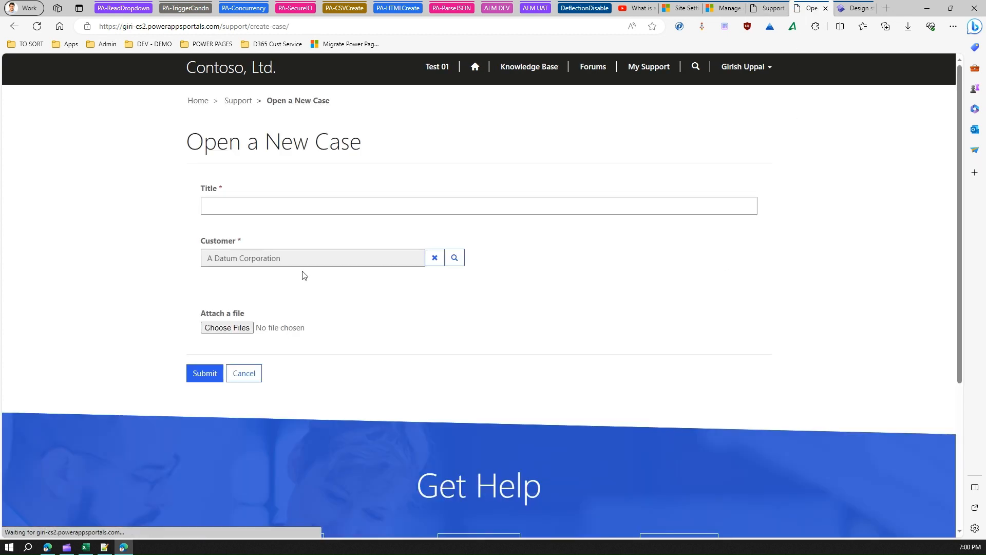
pyautogui.click(235, 199)
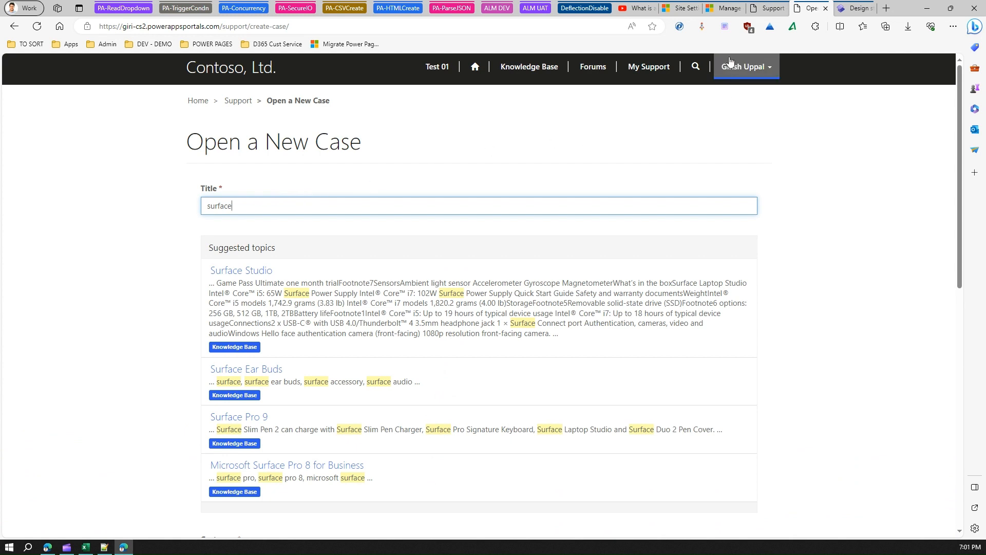
# - Return to the Support page with the "surface" search, clear the search term and reload the page
pyautogui.click(765, 8)
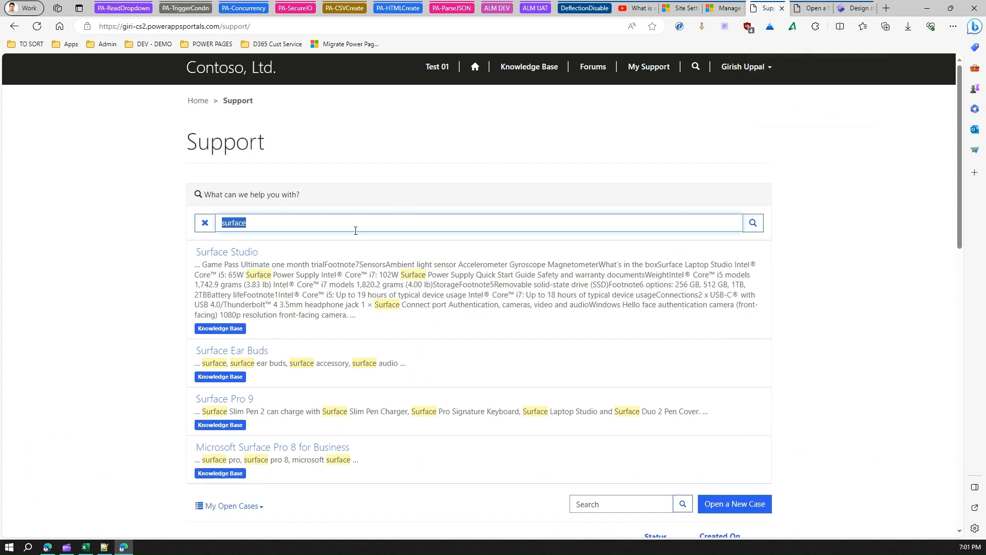
pyautogui.press('BackSpace')
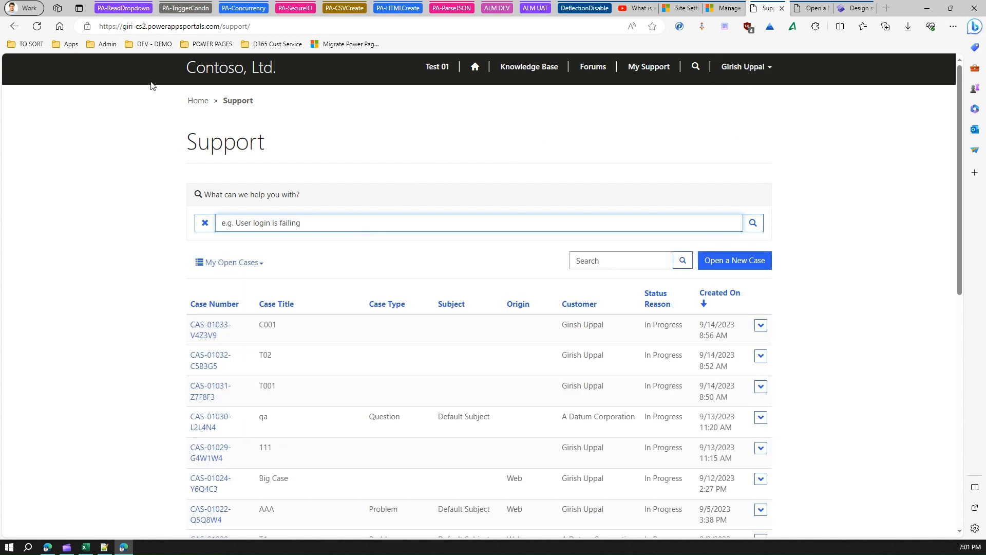
pyautogui.click(40, 29)
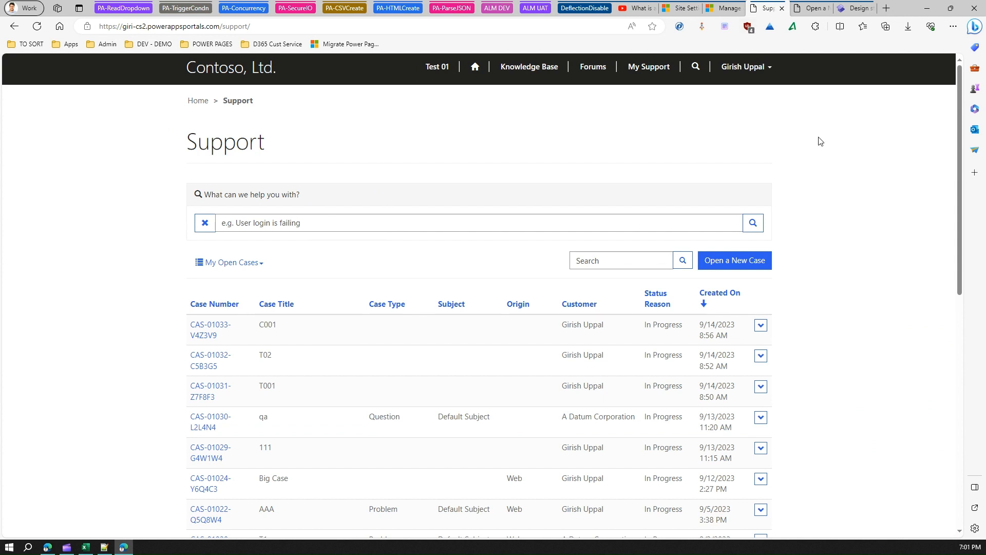
# - Inspect the HTML of the "What can we help you with?" search field in the browser developer tools, checking its CSS classes
pyautogui.press('F12')
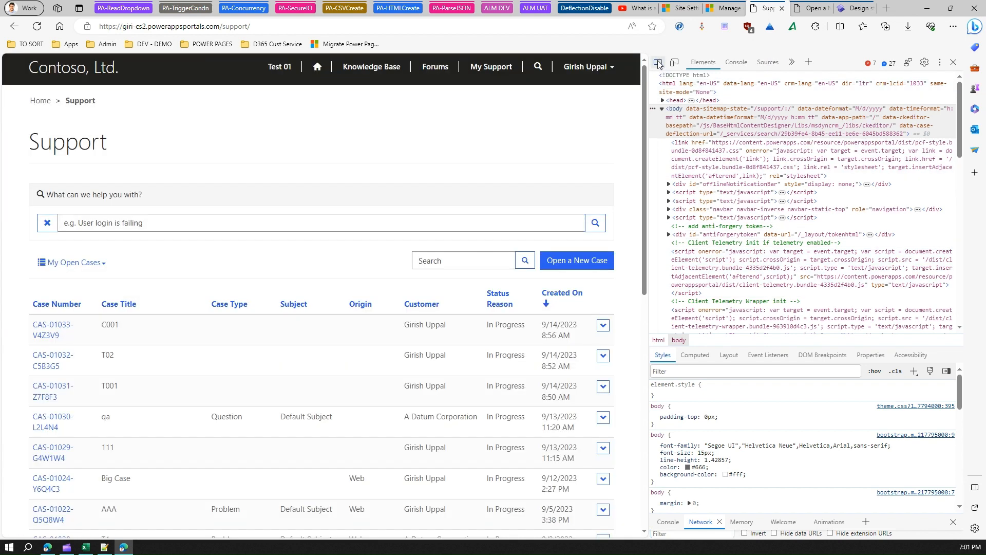
pyautogui.click(658, 63)
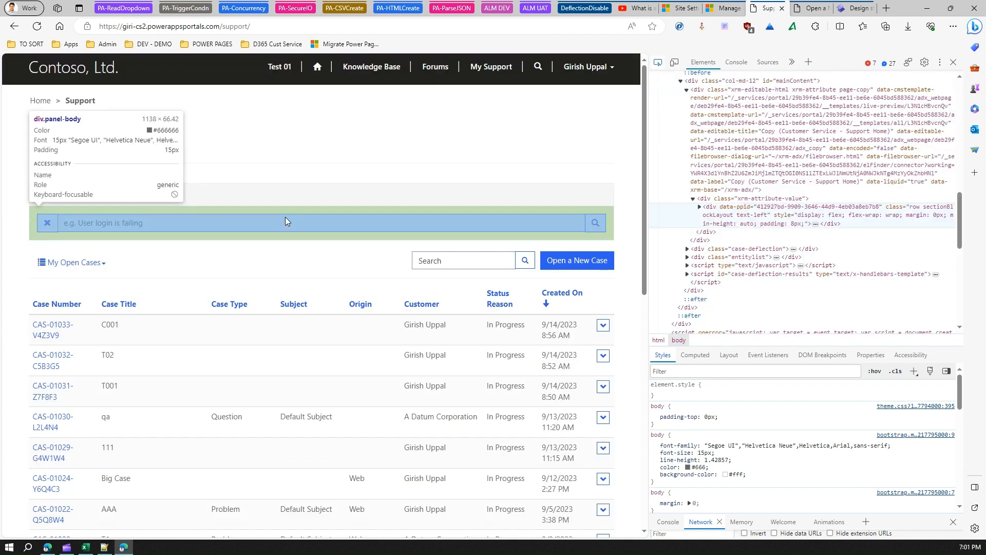
pyautogui.click(199, 224)
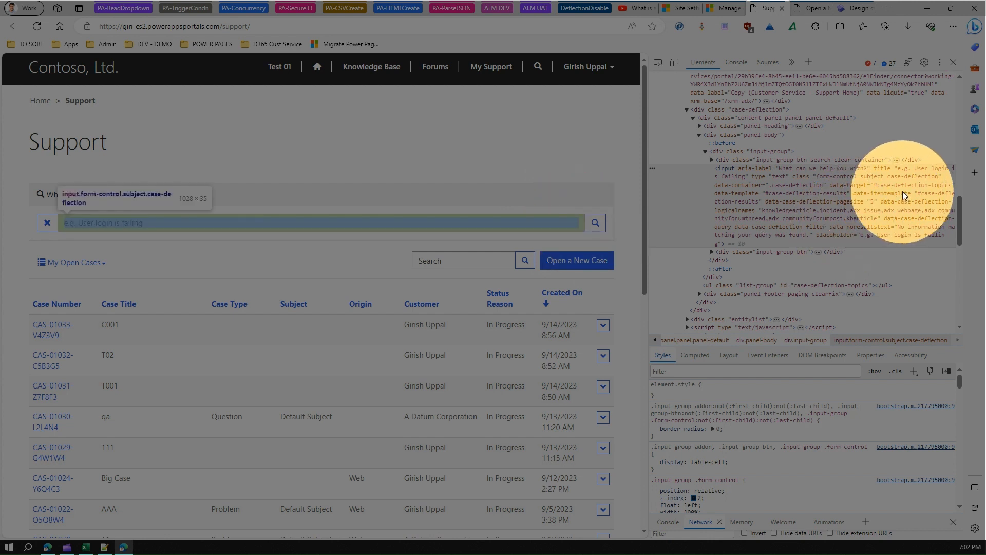
pyautogui.click(577, 222)
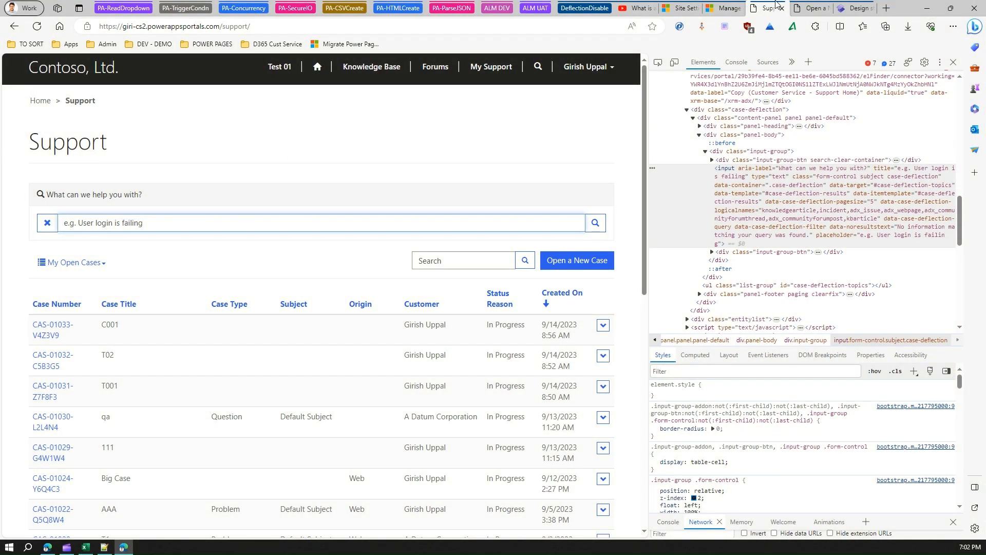
# - Inspect the Title field on the Open a New Case page in the developer tools, checking its CSS classes
pyautogui.click(811, 8)
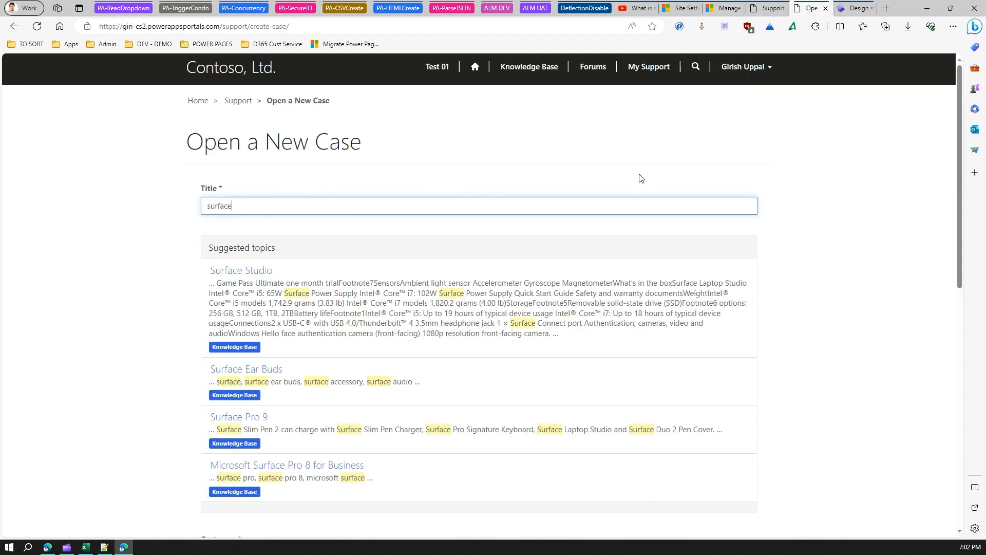
pyautogui.press('F12')
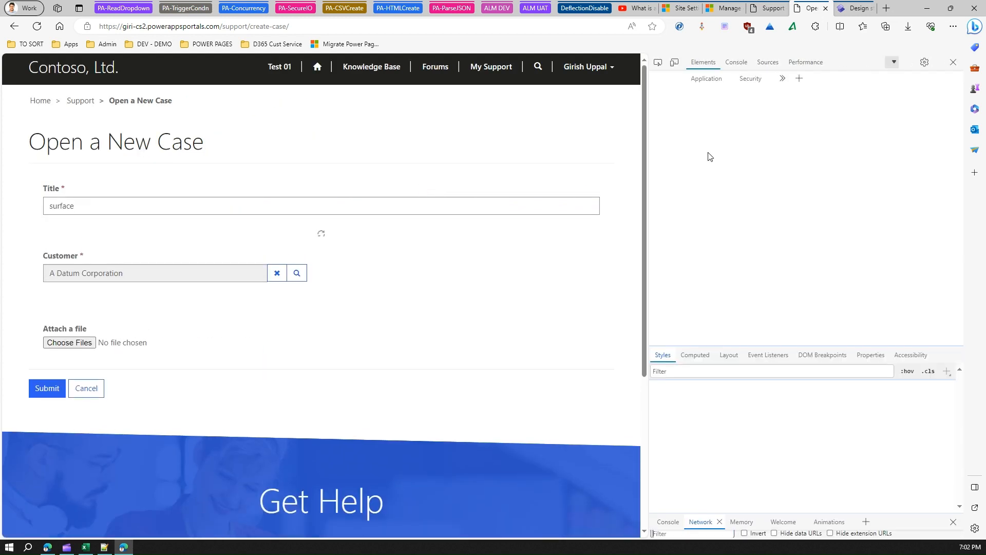
pyautogui.click(658, 61)
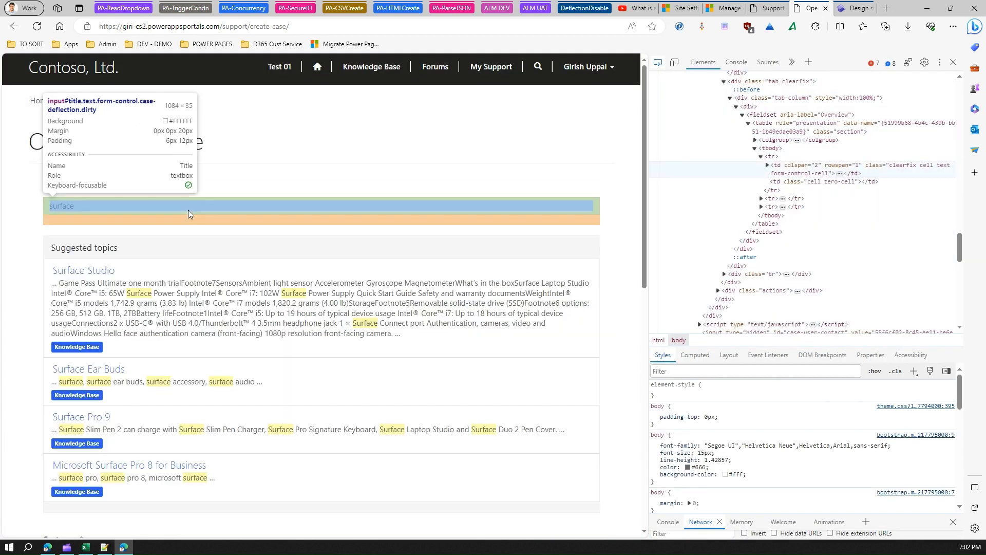
pyautogui.click(186, 205)
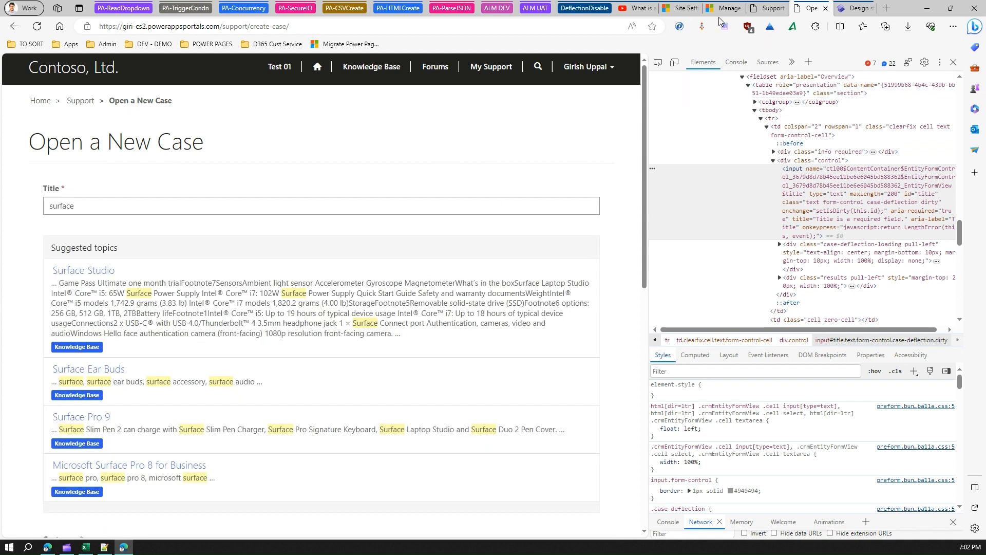
# - Compare with the Support page again, return to Open a New Case and clear the case title
pyautogui.click(768, 9)
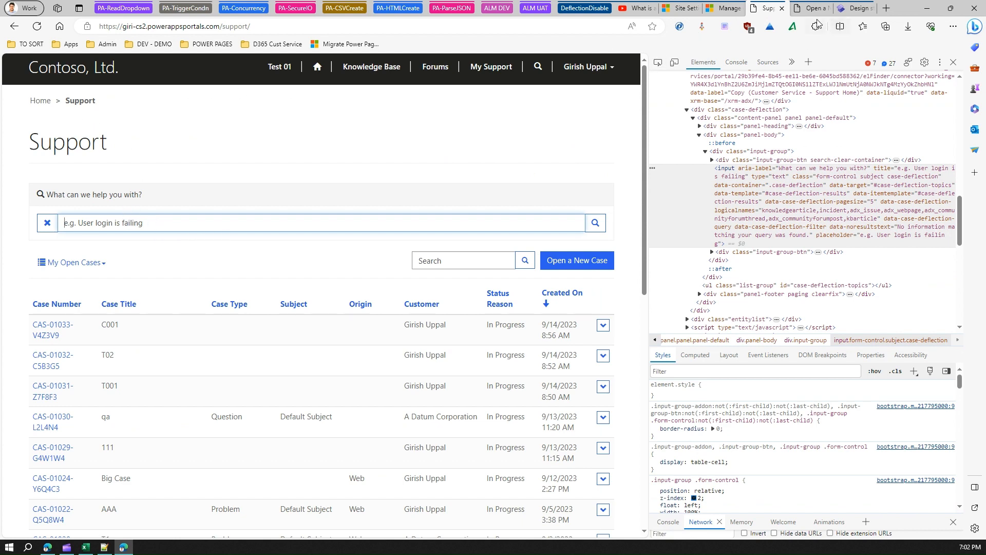
pyautogui.click(807, 10)
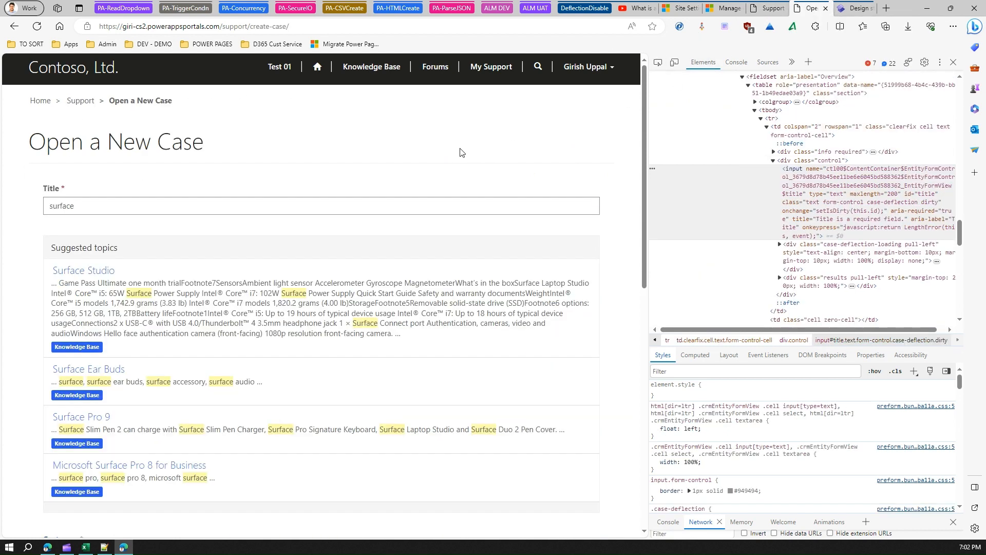
pyautogui.click(147, 206)
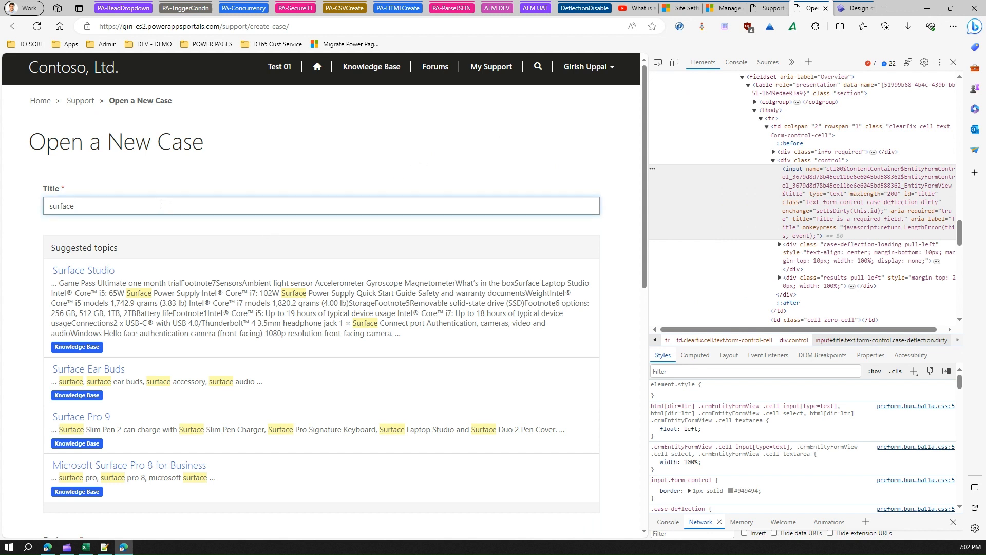
pyautogui.press('BackSpace')
pyautogui.press('BackSpace')
pyautogui.press('BackSpace')
pyautogui.press('BackSpace')
pyautogui.press('BackSpace')
pyautogui.press('BackSpace')
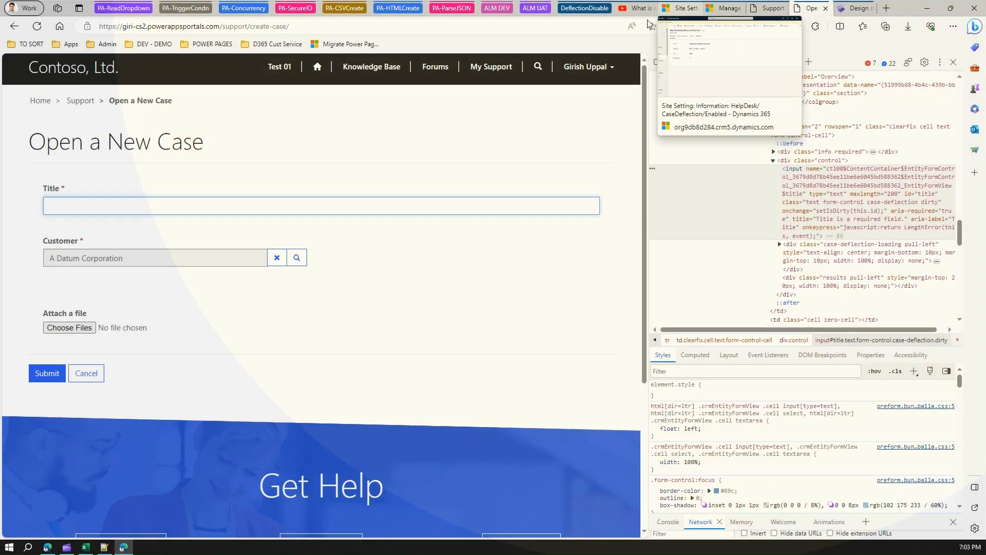
# - Switch to Portal Management and open the Customer Service - Create Case basic form
pyautogui.click(678, 8)
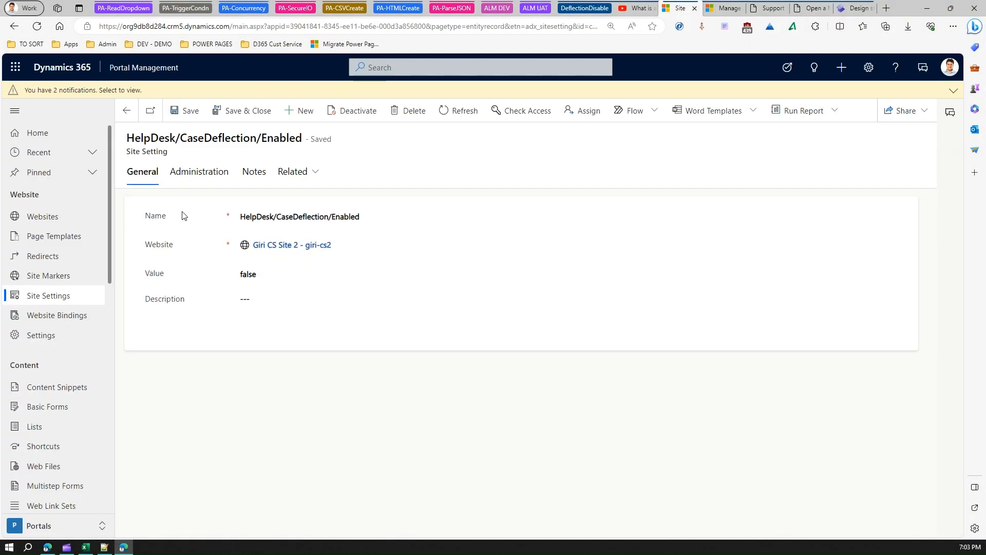
pyautogui.click(55, 406)
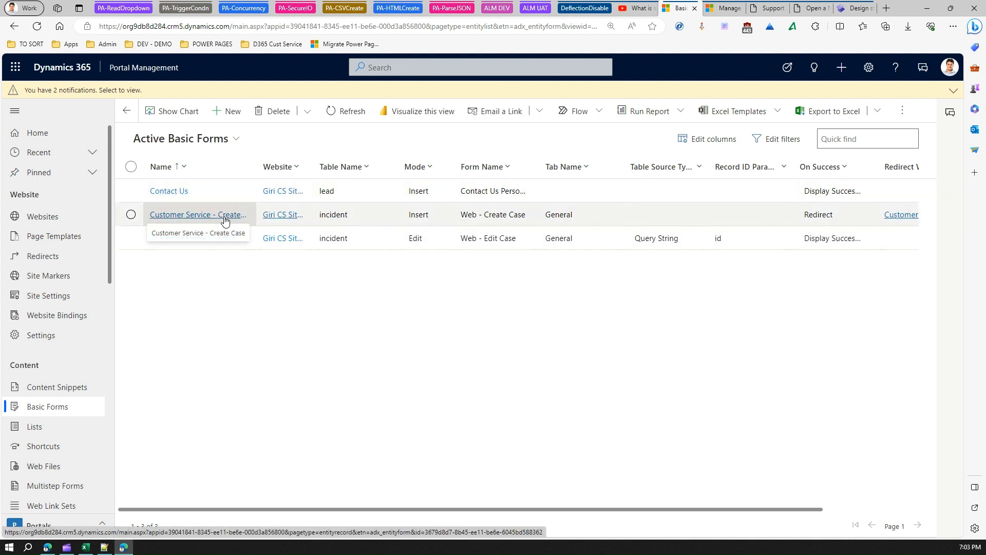
pyautogui.moveTo(255, 167); pyautogui.dragTo(301, 167)
pyautogui.click(236, 215)
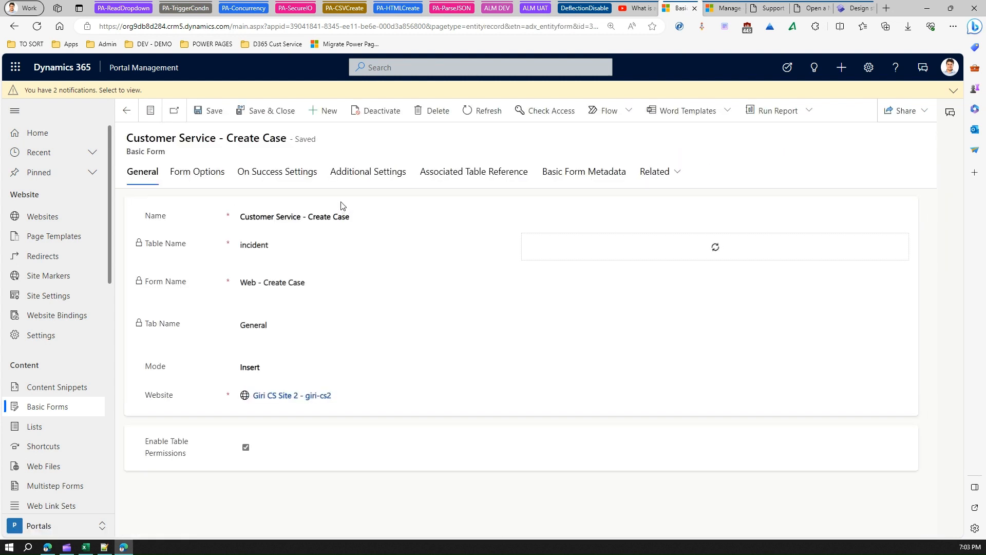
# - Show the form's basic form metadata and widen the Basic Form and CSS Class columns to read the title attribute's class
pyautogui.click(579, 175)
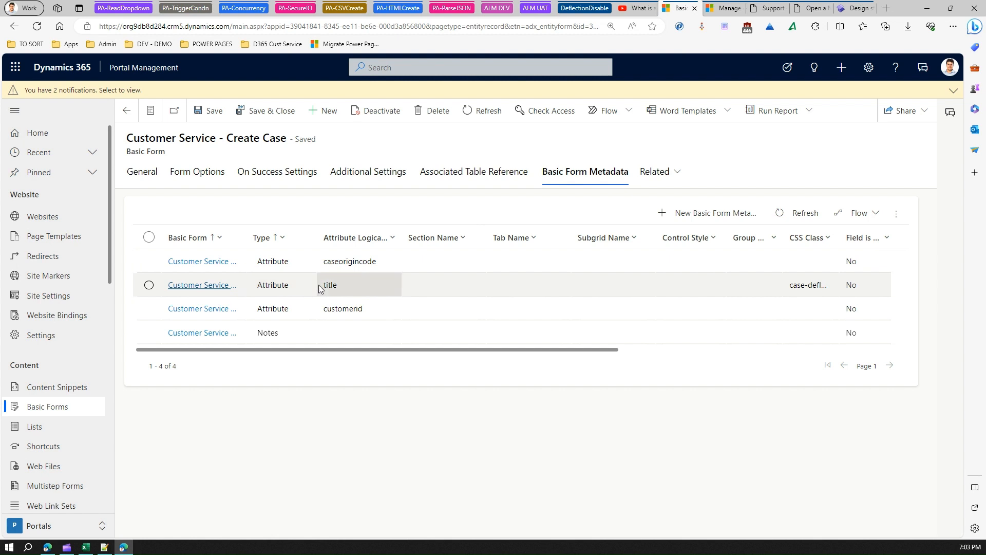
pyautogui.moveTo(246, 237); pyautogui.dragTo(303, 232)
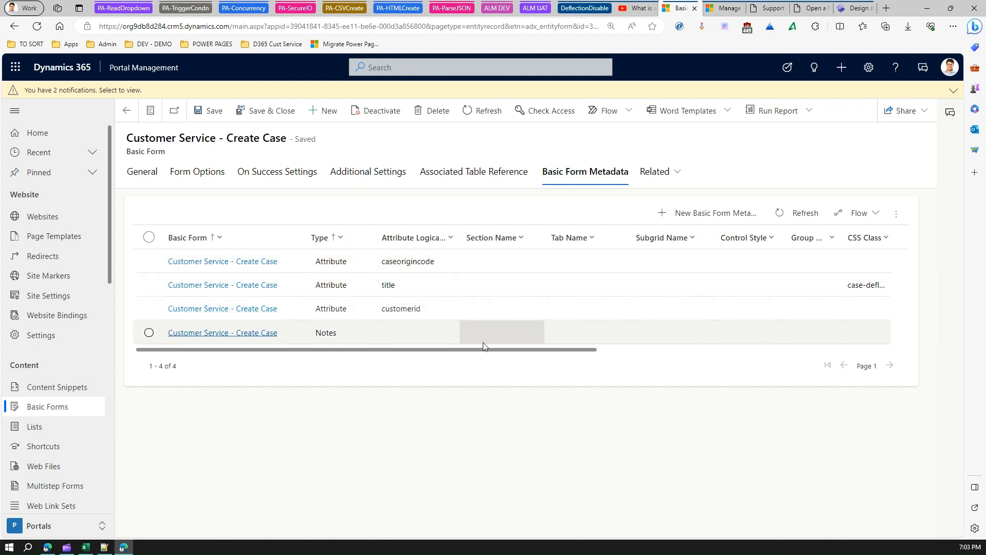
pyautogui.moveTo(495, 348); pyautogui.dragTo(595, 361)
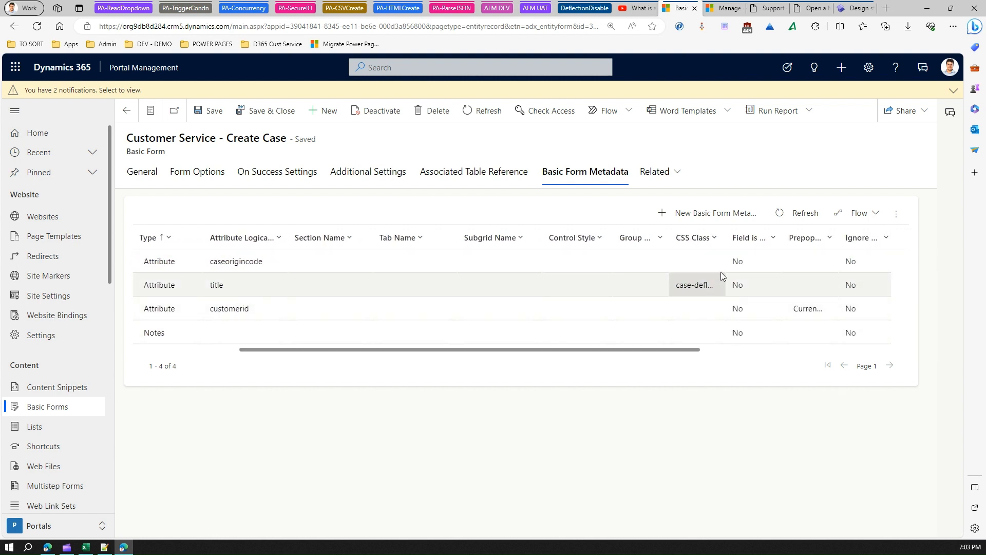
pyautogui.moveTo(728, 239); pyautogui.dragTo(763, 242)
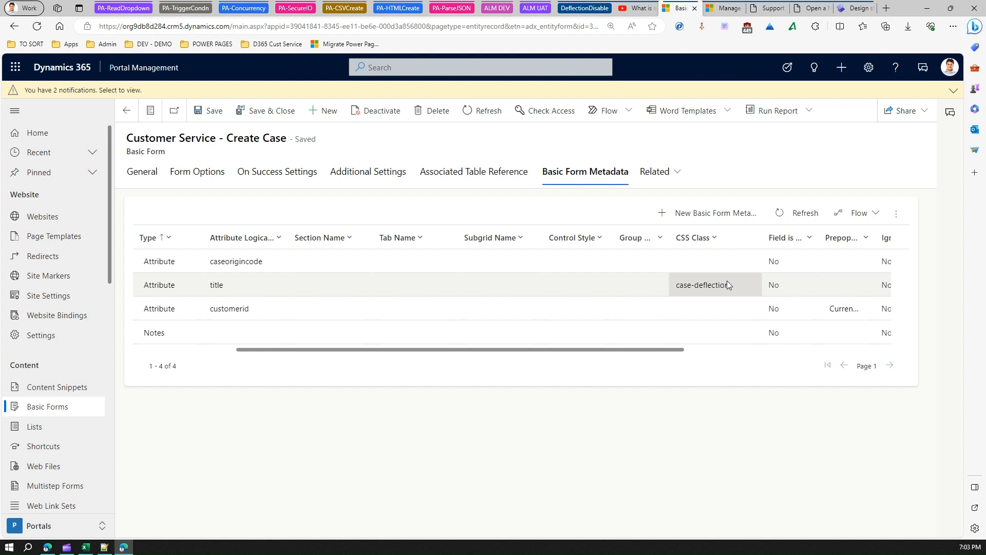
pyautogui.moveTo(611, 353); pyautogui.dragTo(501, 356)
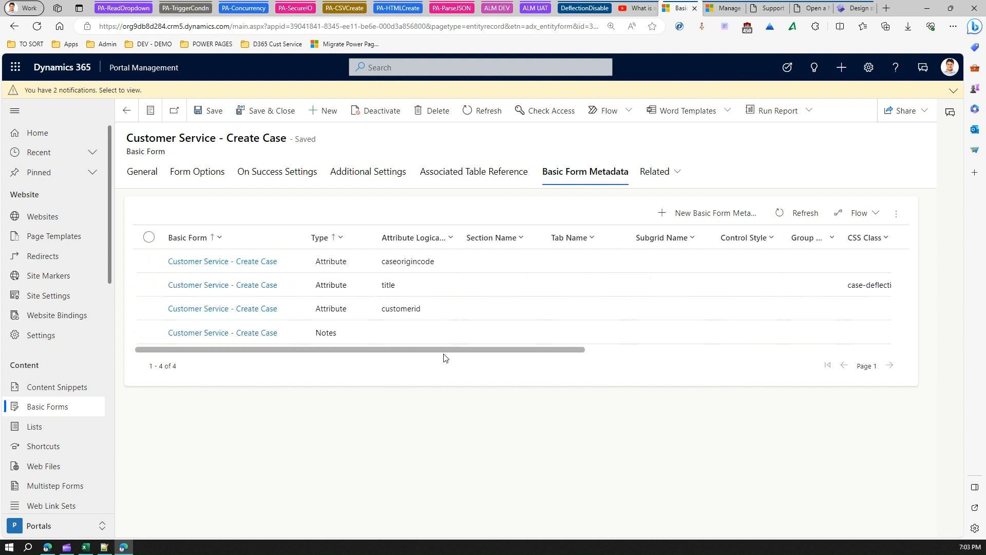
# - Edit the title attribute's metadata record, change its CSS class to case-deflection1 and save it
pyautogui.click(148, 287)
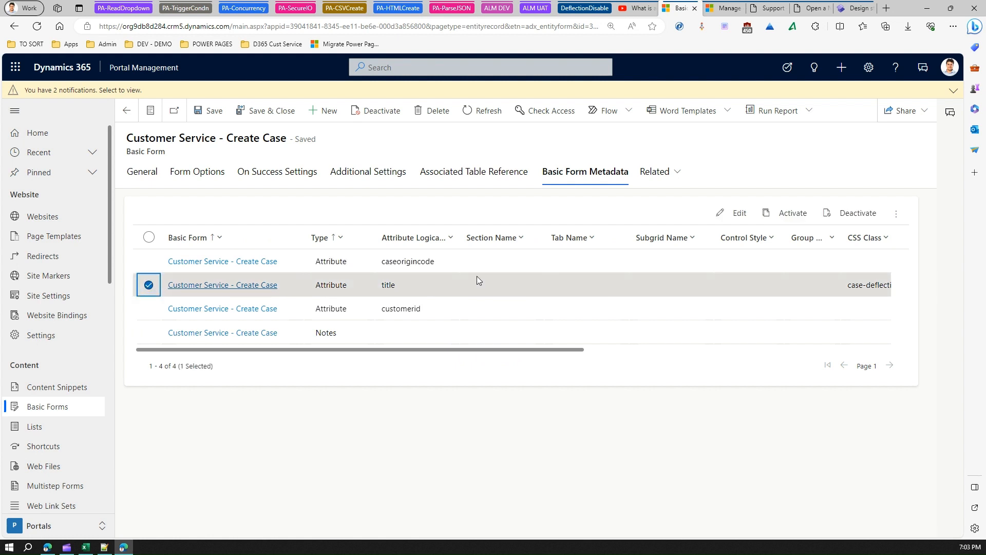
pyautogui.click(740, 214)
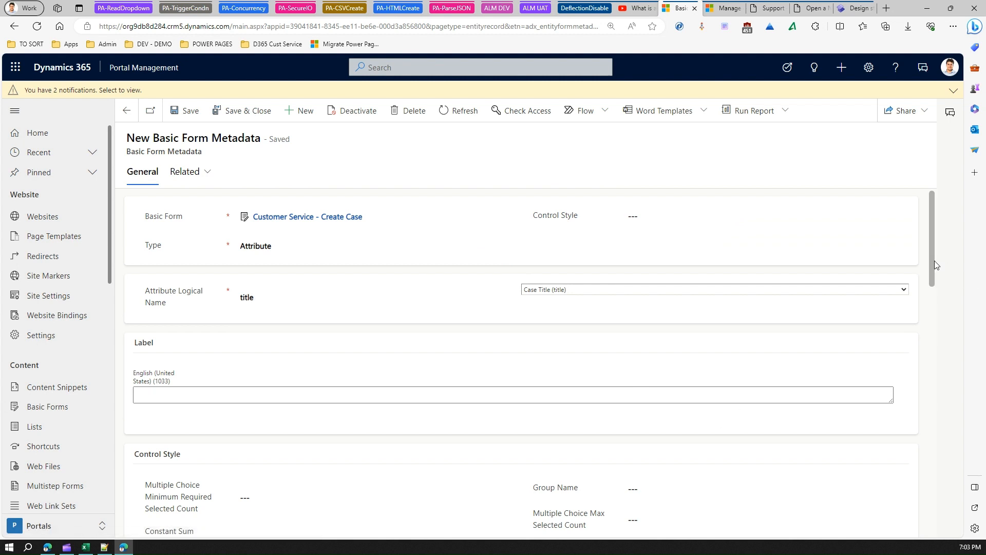
pyautogui.moveTo(935, 261); pyautogui.dragTo(918, 346)
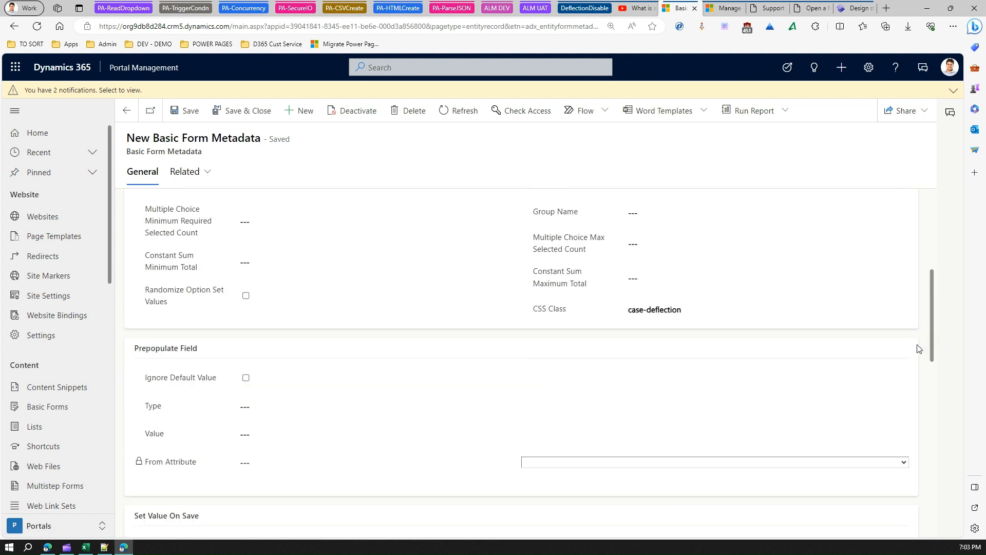
pyautogui.click(697, 308)
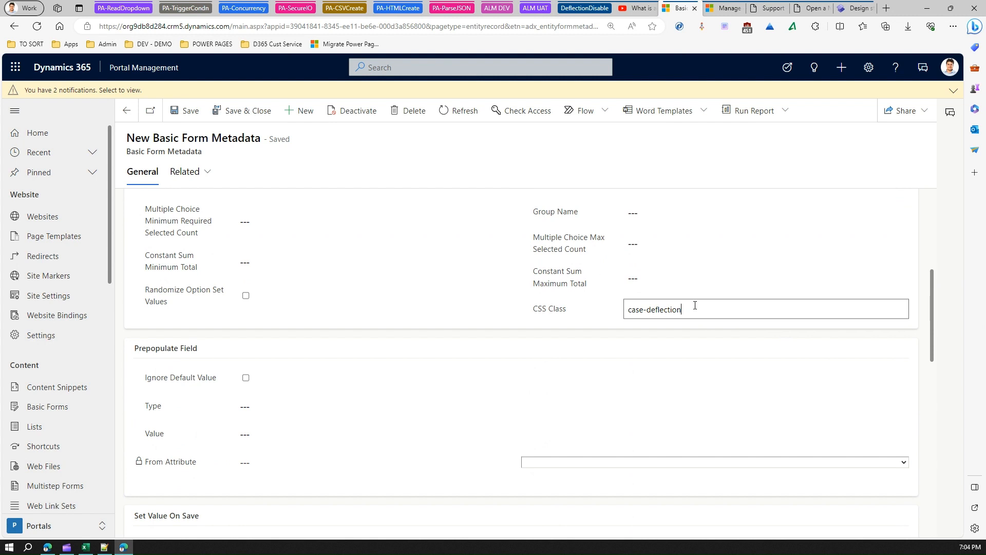
pyautogui.write('1')
pyautogui.click(173, 110)
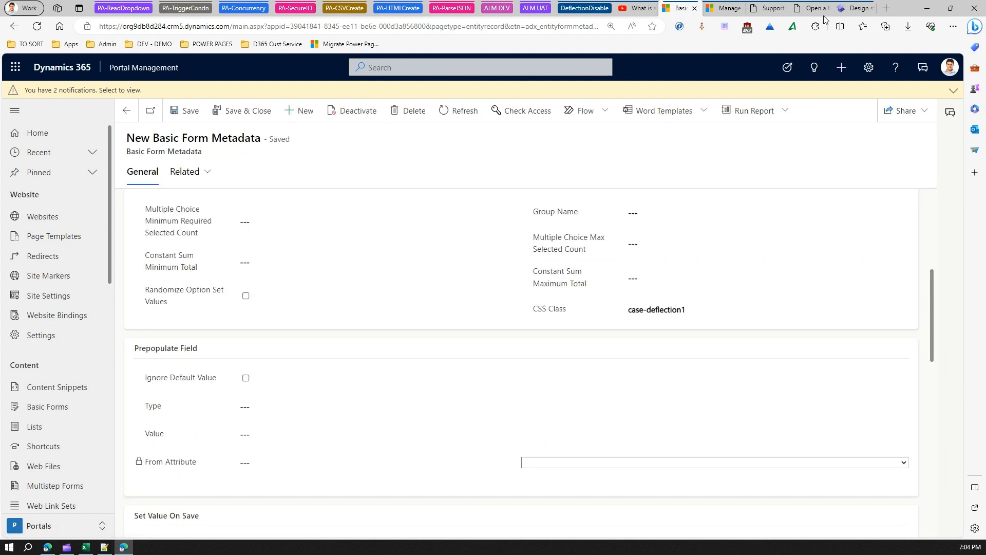
# - Sync the site configuration in the Power Pages design studio, then reload the portal's Open a New Case page
pyautogui.click(850, 12)
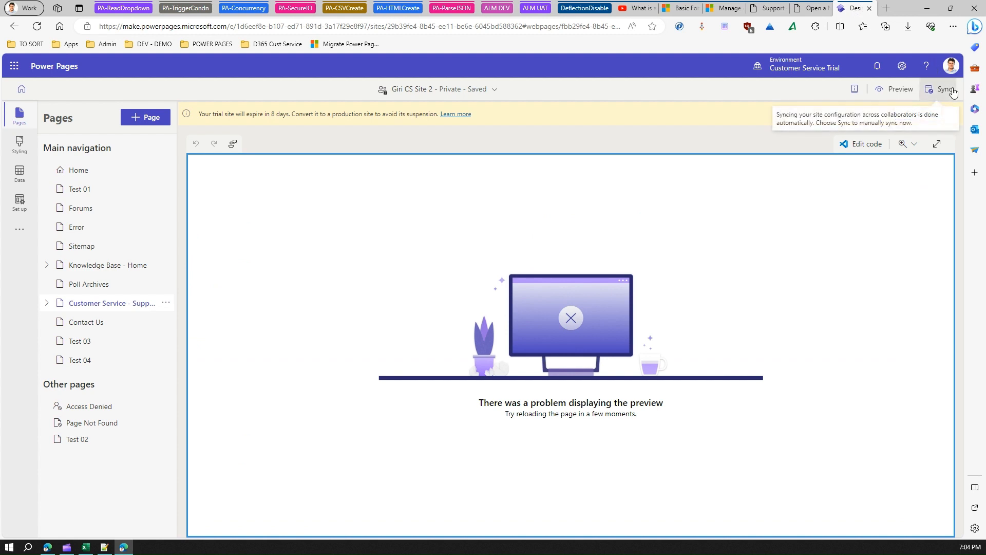
pyautogui.click(947, 96)
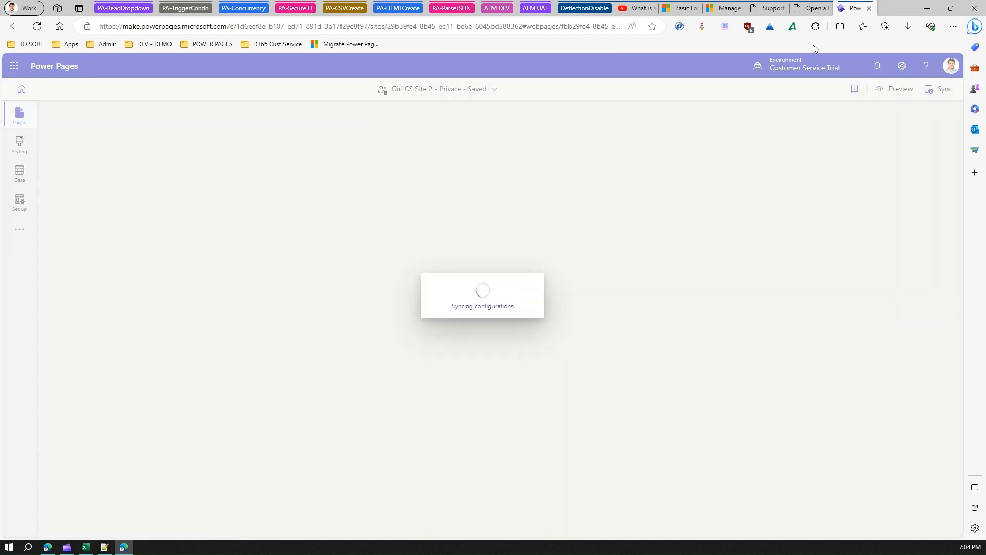
pyautogui.moveTo(811, 12)
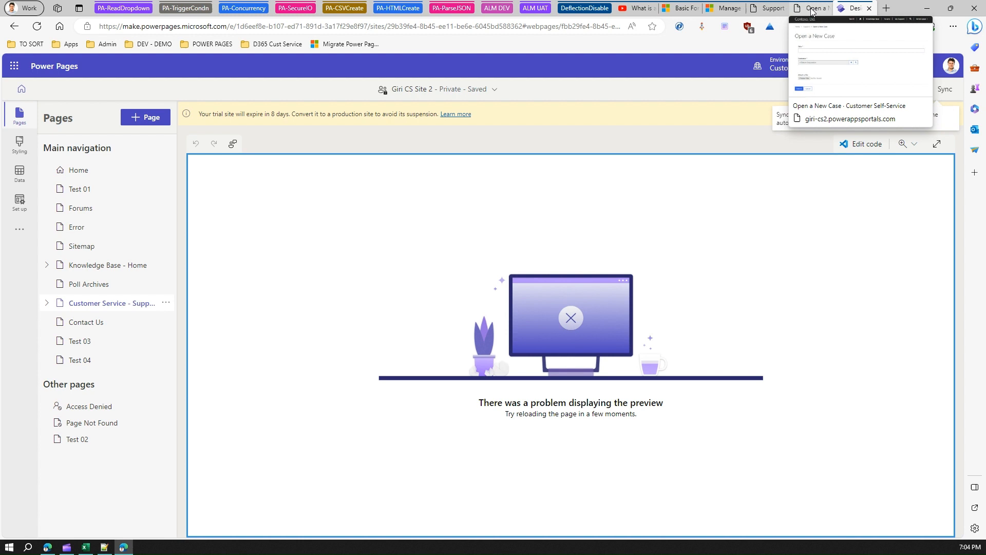
pyautogui.click(812, 9)
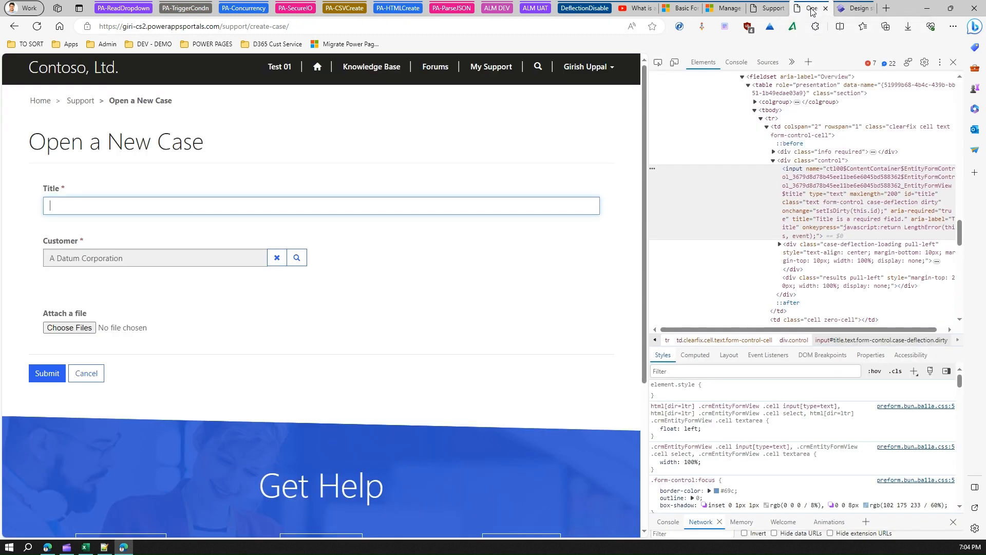
pyautogui.click(36, 27)
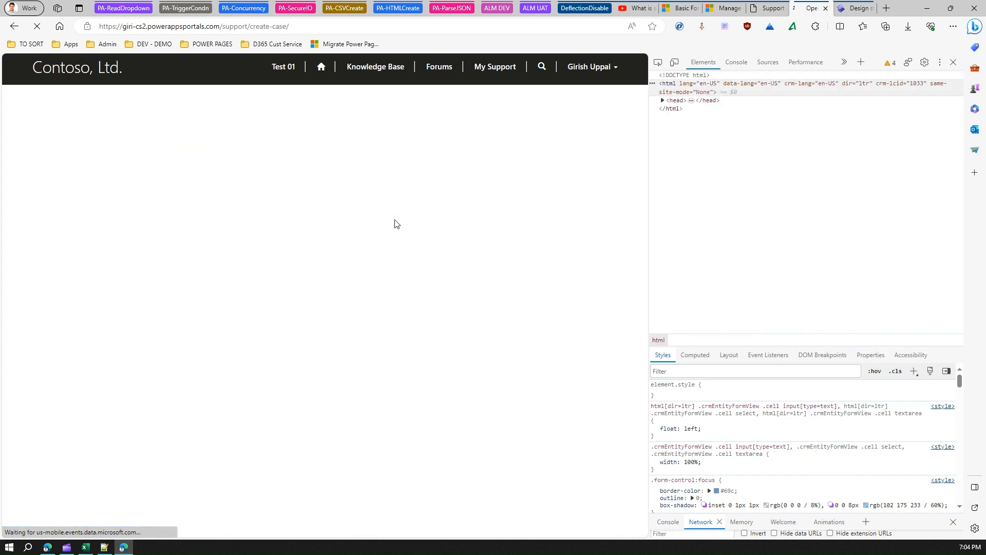
# - Enter "surface" as the new case's title to test case deflection, then clear the title
pyautogui.click(362, 206)
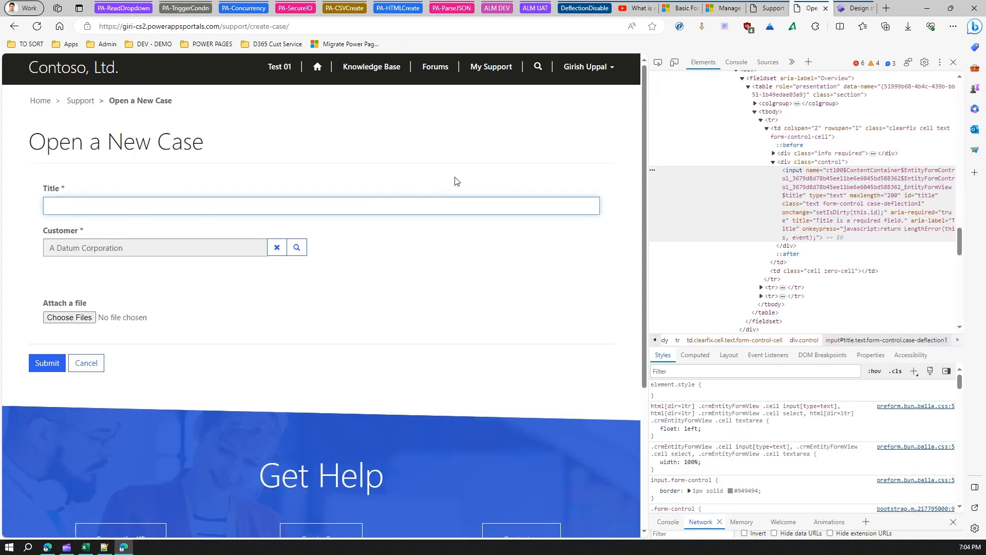
pyautogui.write('surface')
pyautogui.doubleClick(325, 207)
pyautogui.click(336, 210)
pyautogui.moveTo(85, 211); pyautogui.dragTo(7, 206)
pyautogui.press('BackSpace')
# - Reload the portal's Support page, test its help question box with "surface" and clear the text
pyautogui.click(768, 8)
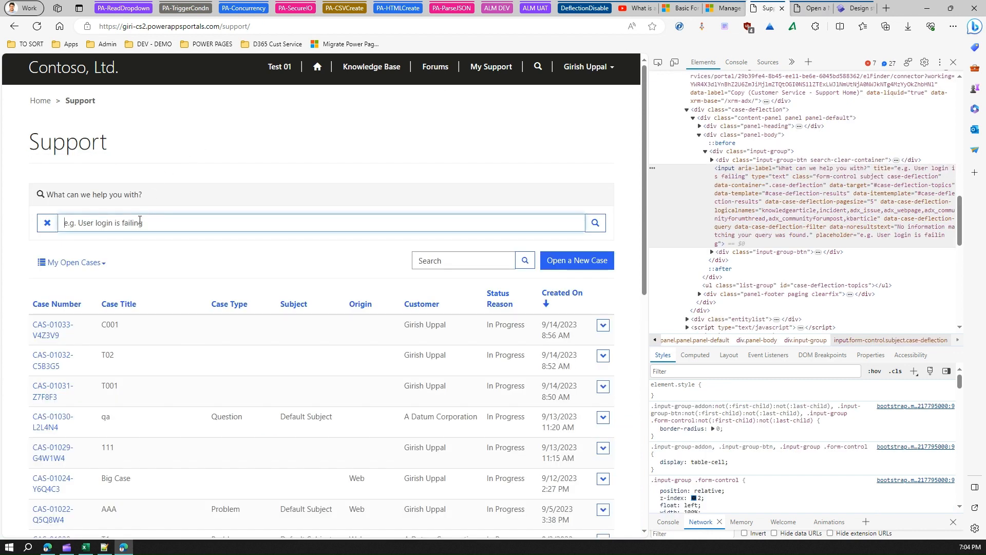
pyautogui.click(37, 27)
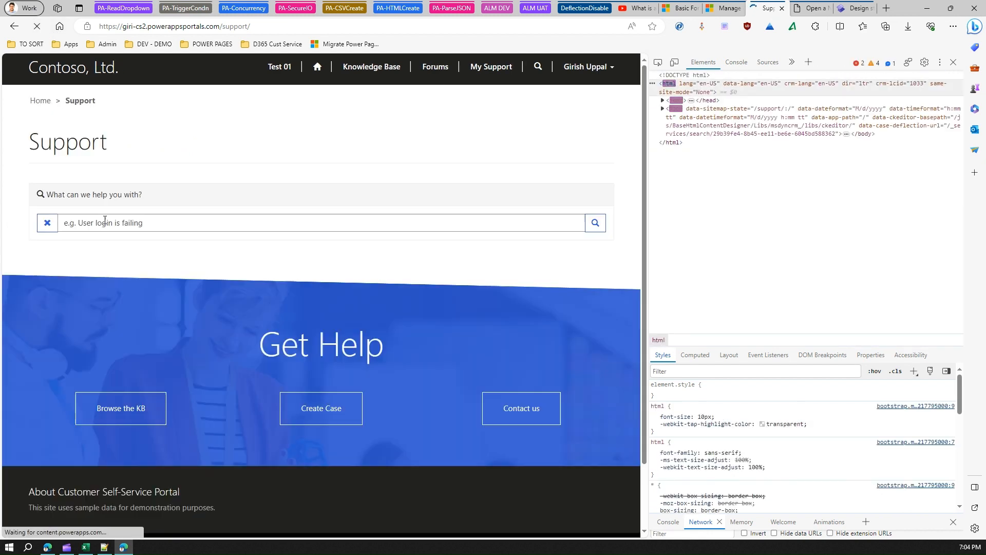
pyautogui.click(105, 221)
pyautogui.write('surface')
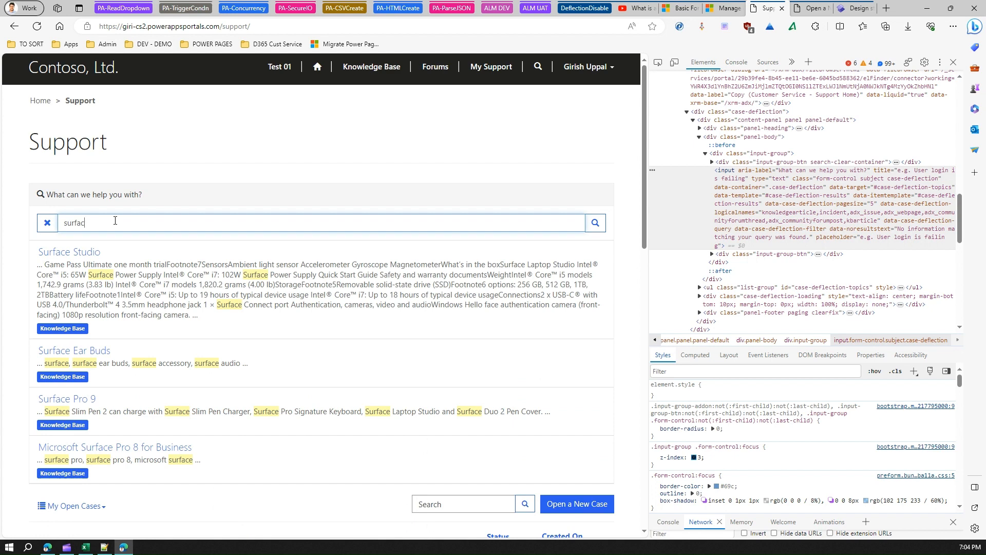
pyautogui.press('BackSpace')
pyautogui.press('BackSpace')
pyautogui.press('BackSpace')
pyautogui.press('BackSpace')
pyautogui.press('BackSpace')
pyautogui.press('BackSpace')
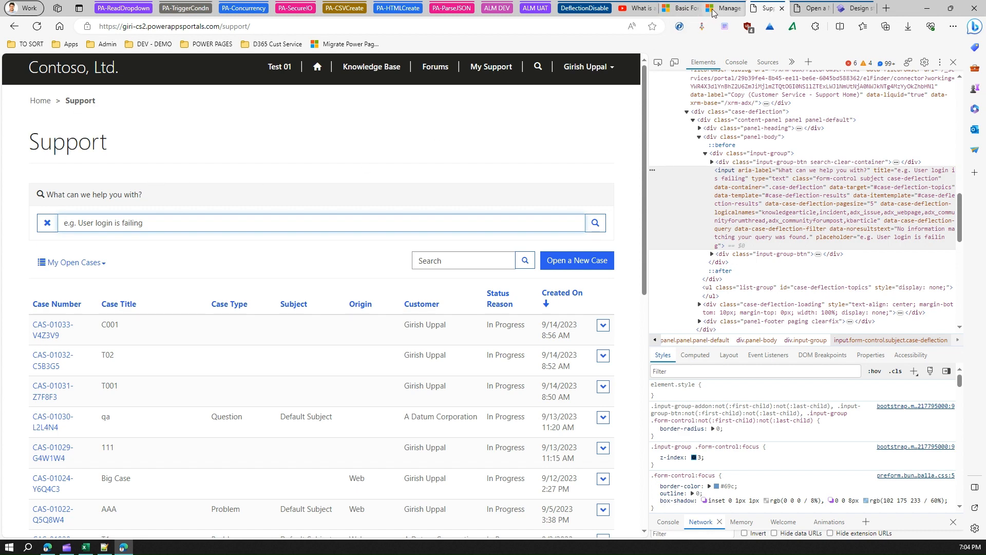
# - Switch back to Portal Management and open the Customer Service - Support Home web page record
pyautogui.click(679, 11)
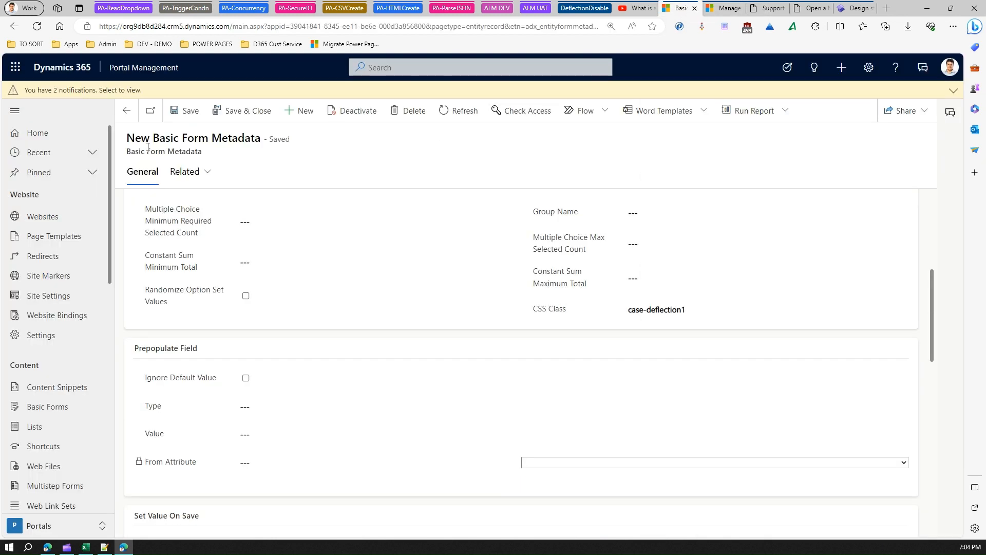
pyautogui.click(127, 110)
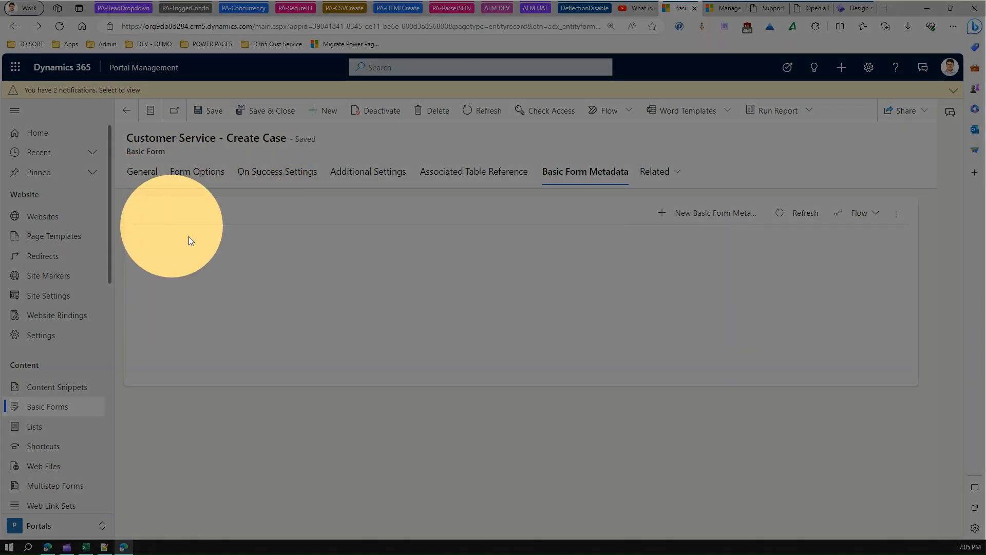
pyautogui.click(69, 406)
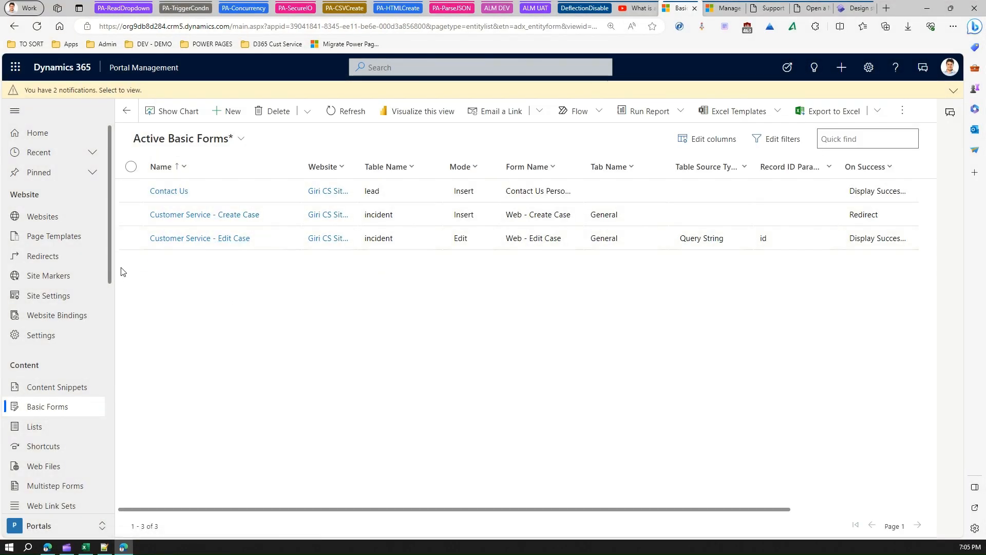
pyautogui.moveTo(108, 265); pyautogui.dragTo(106, 323)
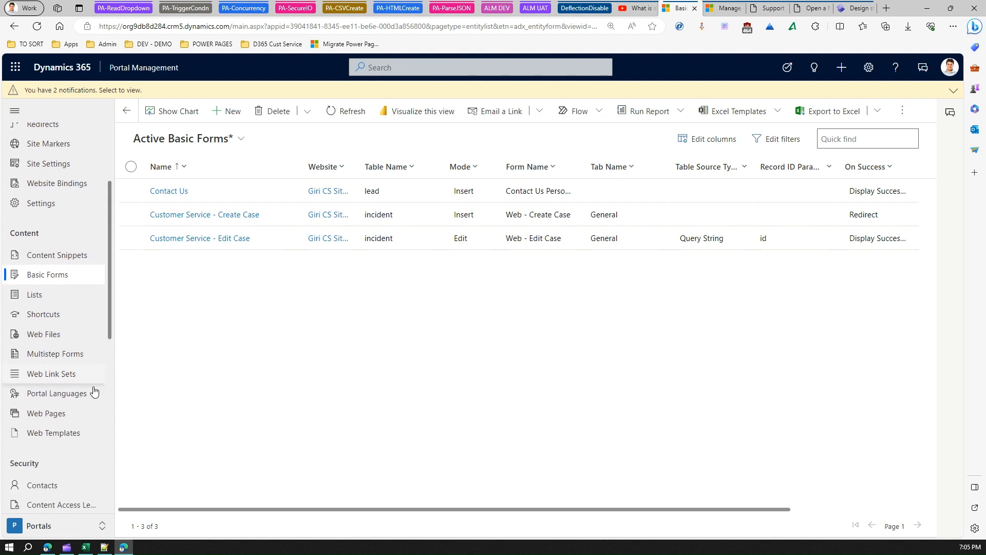
pyautogui.click(61, 419)
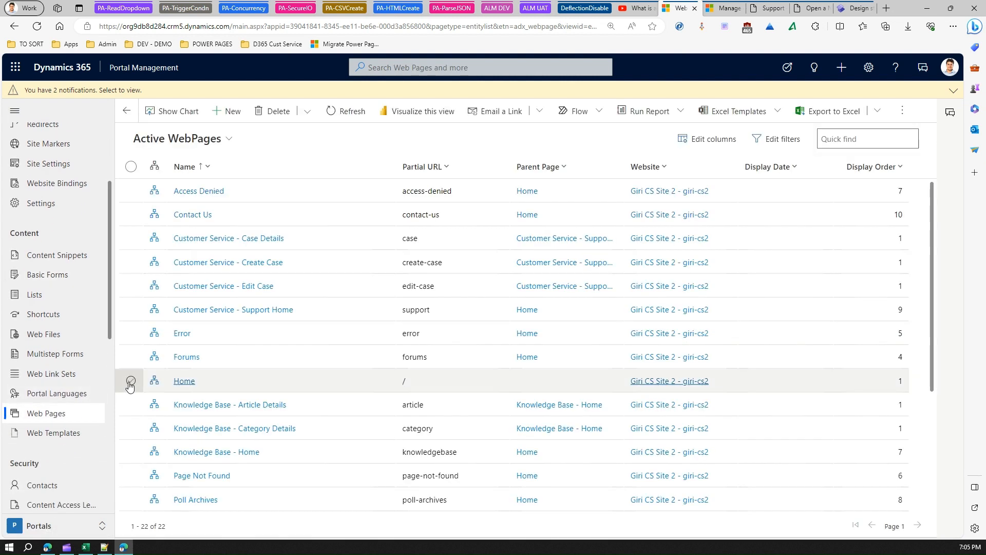
pyautogui.click(242, 310)
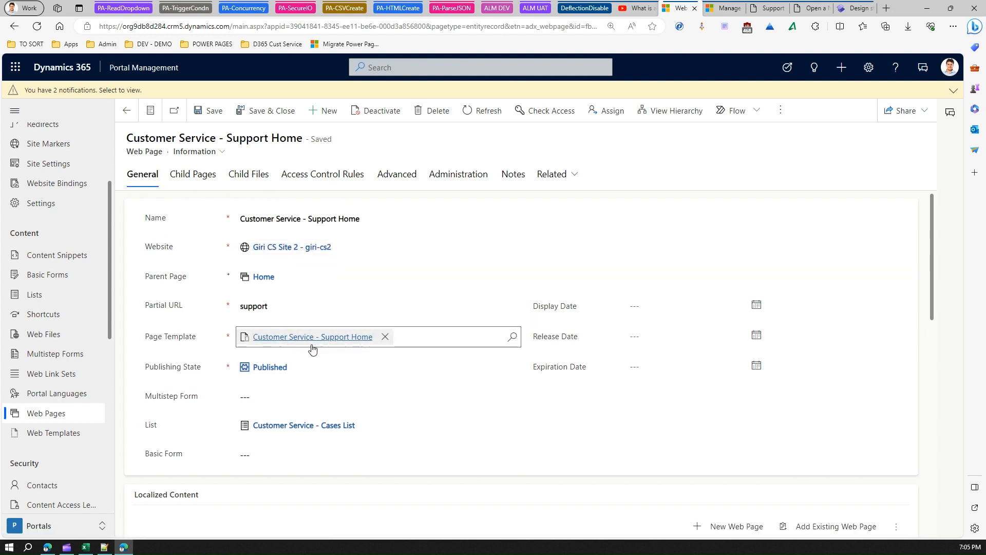
# - Open the page's English localized content record and examine its Copy (HTML) code for the deflection search box
pyautogui.scroll(-5, 280, 423)
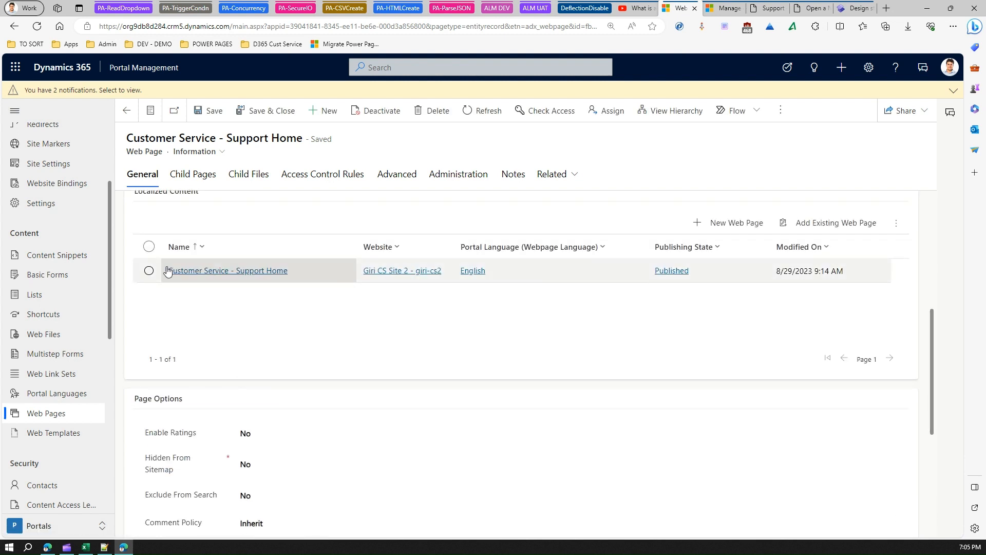
pyautogui.click(222, 274)
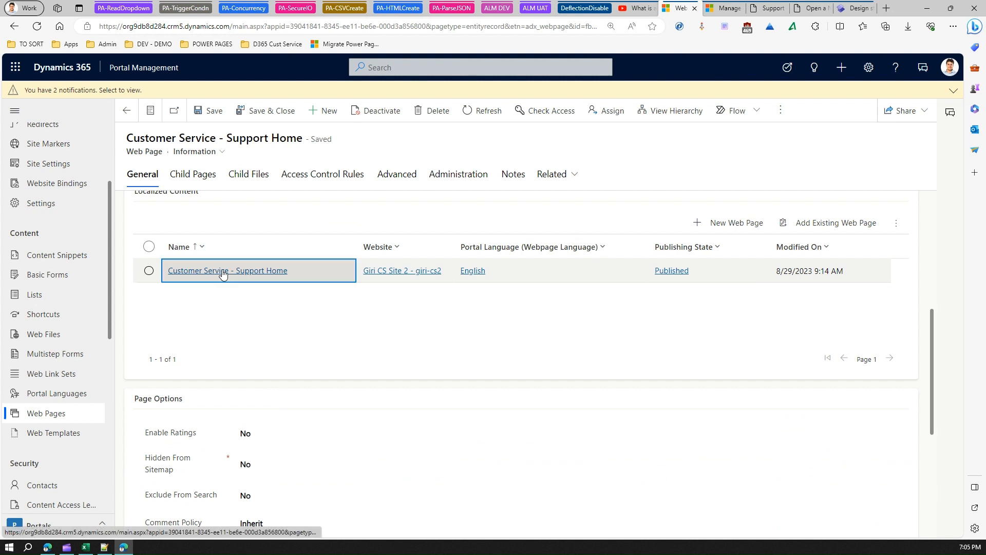
pyautogui.click(223, 272)
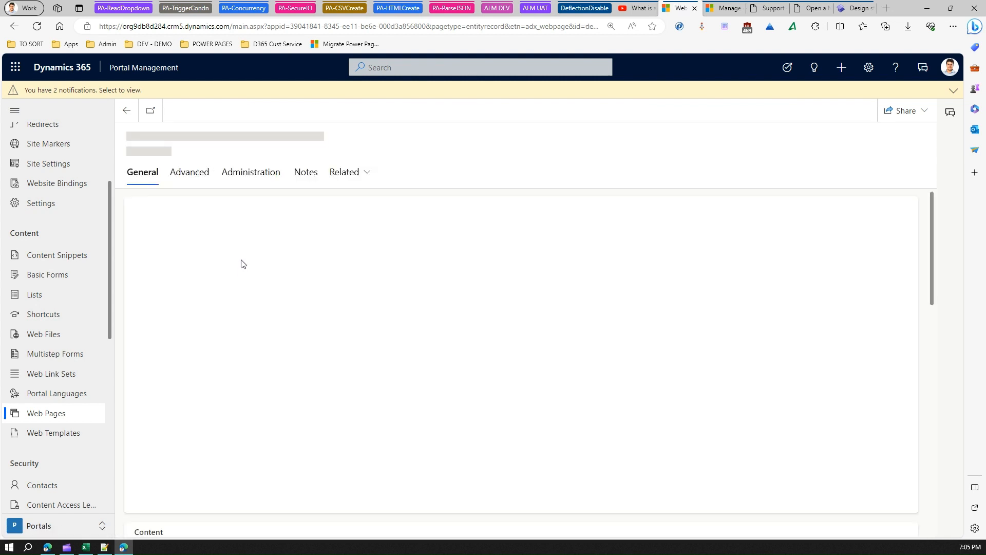
pyautogui.scroll(-5, 276, 328)
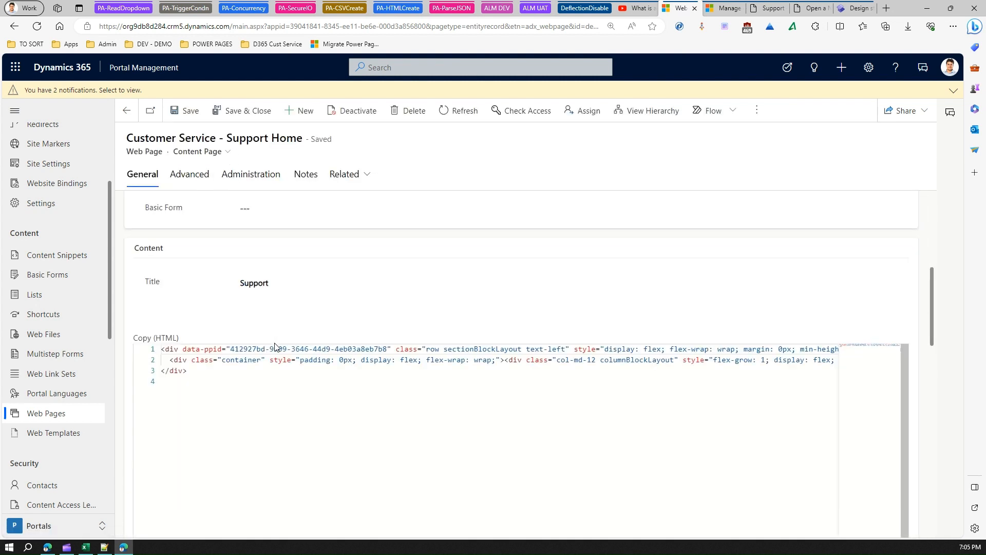
pyautogui.moveTo(163, 351); pyautogui.dragTo(191, 371)
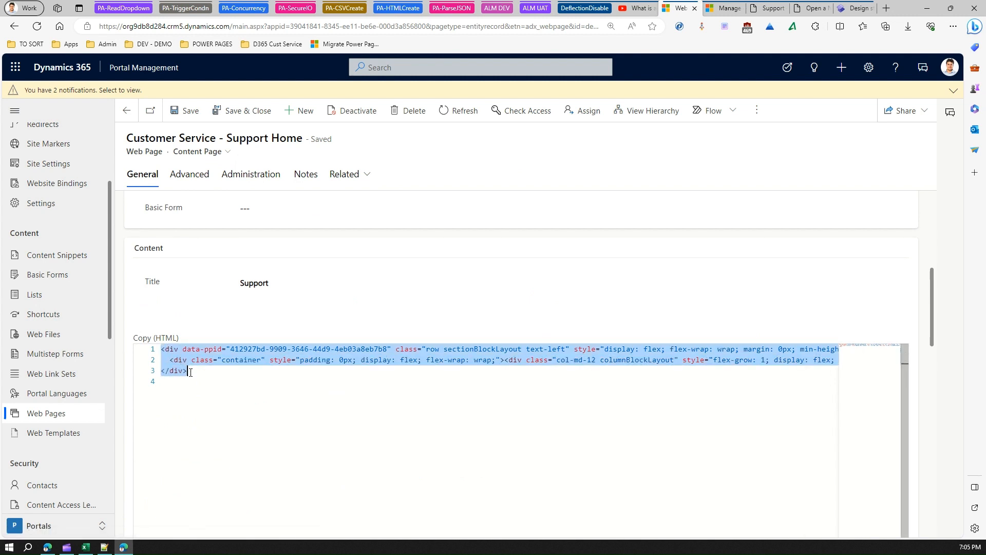
pyautogui.click(488, 362)
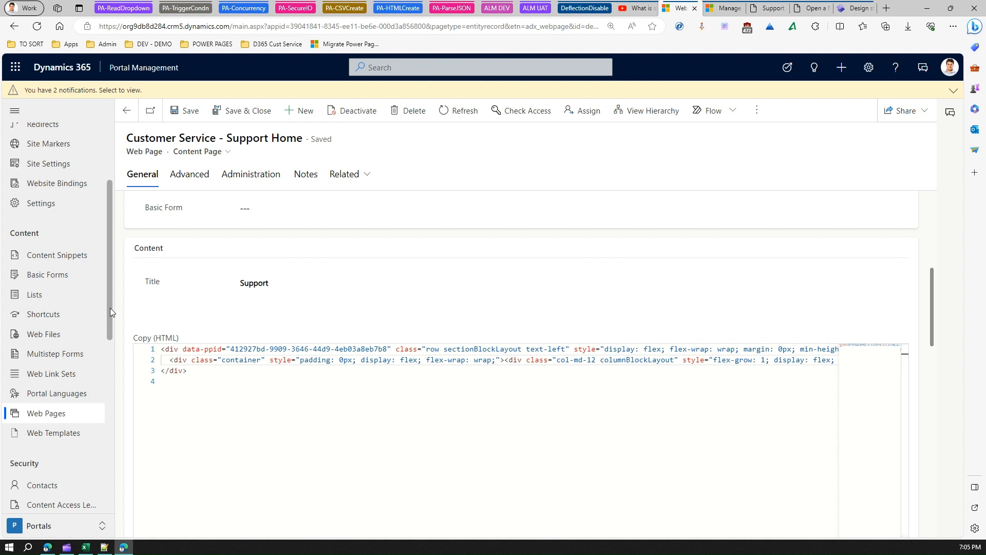
# - Open the Customer Service - Support Home web template and look through its source code
pyautogui.click(64, 430)
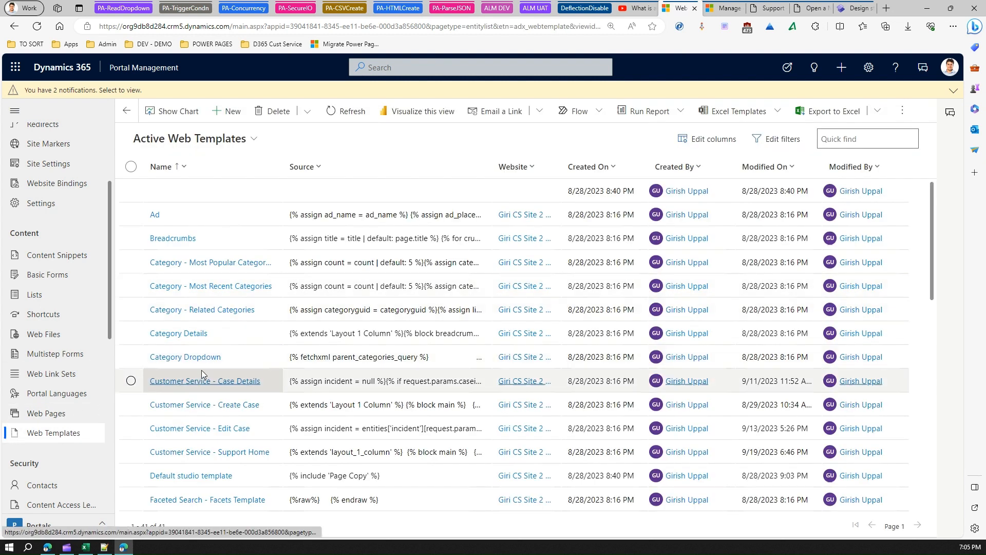
pyautogui.click(232, 453)
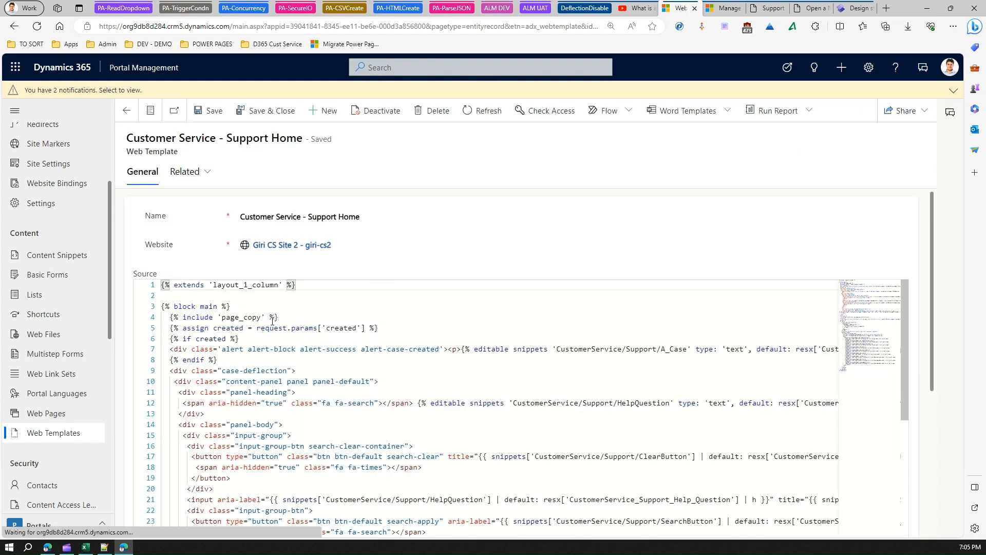
pyautogui.scroll(-2, 910, 358)
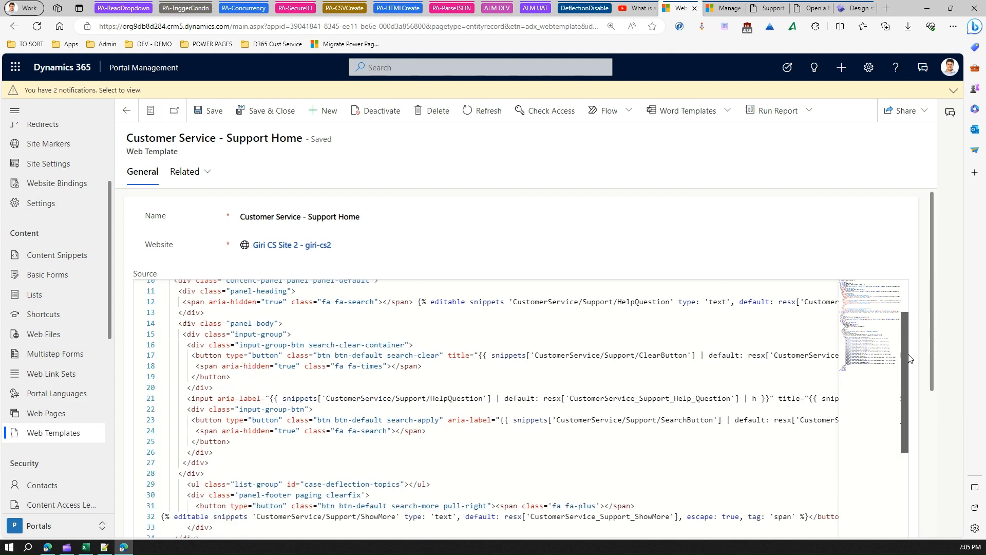
pyautogui.scroll(-3, 910, 359)
pyautogui.scroll(5, 716, 289)
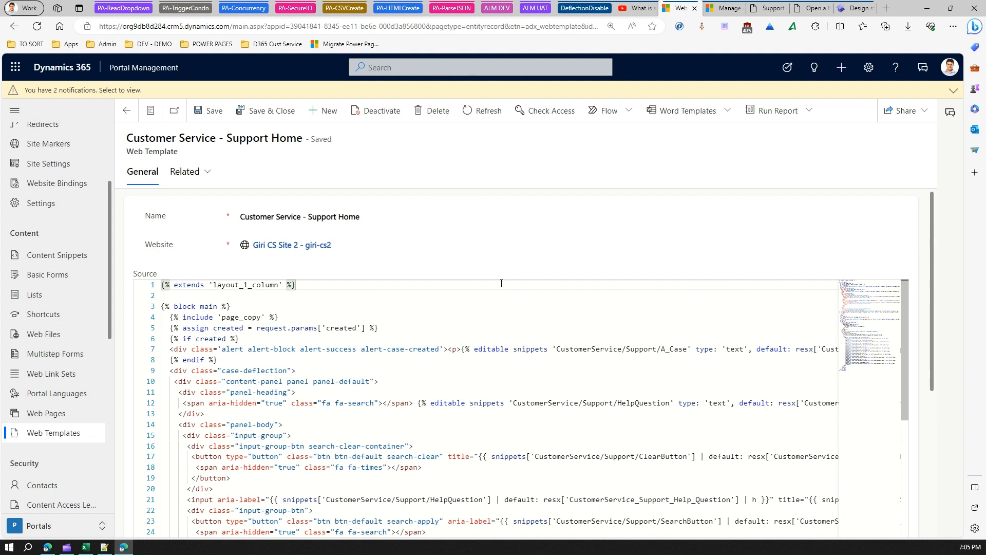
# - Find "deflection" in the template source, change the text input's case-deflection class on line 21 to case-deflection1 and save the template
pyautogui.hotkey('ctrl', 'f')
pyautogui.write('deflection')
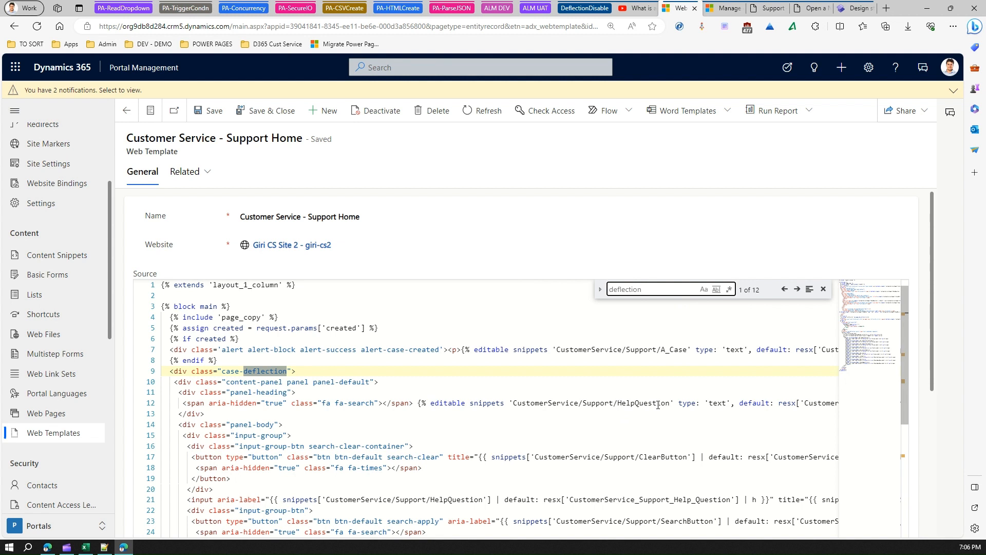
pyautogui.press('Return')
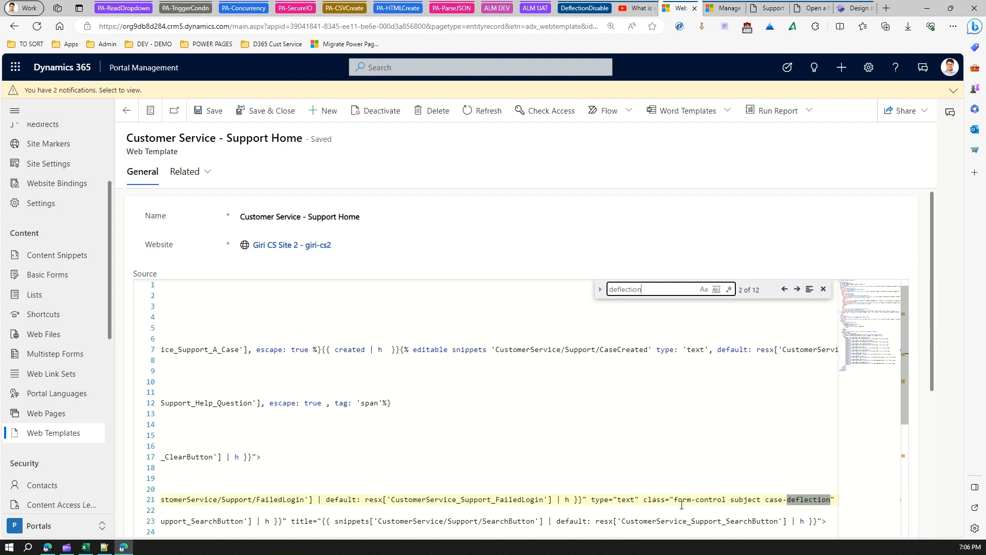
pyautogui.click(797, 501)
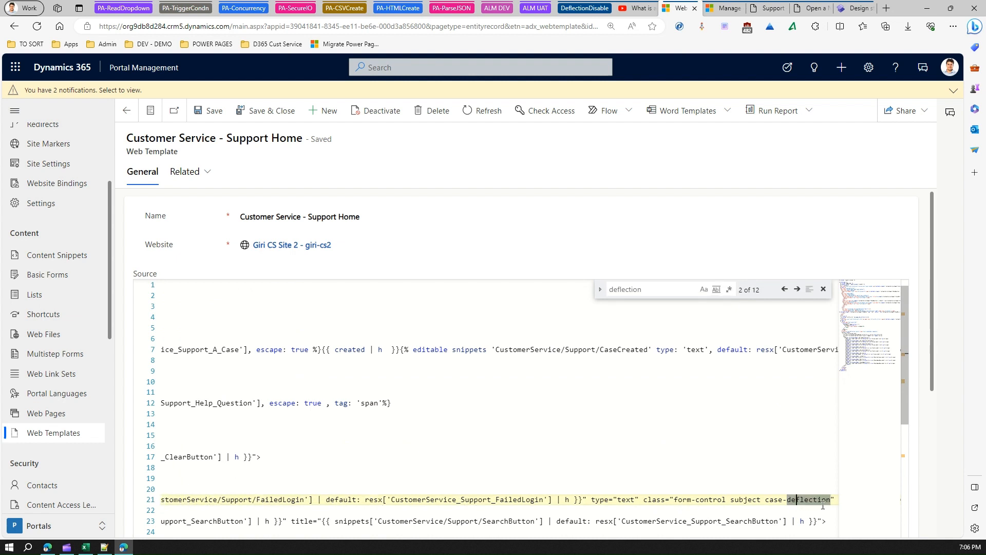
pyautogui.press('Right')
pyautogui.press('Right')
pyautogui.press('Right')
pyautogui.press('Right')
pyautogui.press('Right')
pyautogui.press('Right')
pyautogui.press('Right')
pyautogui.press('Right')
pyautogui.press('Right')
pyautogui.press('Right')
pyautogui.press('Right')
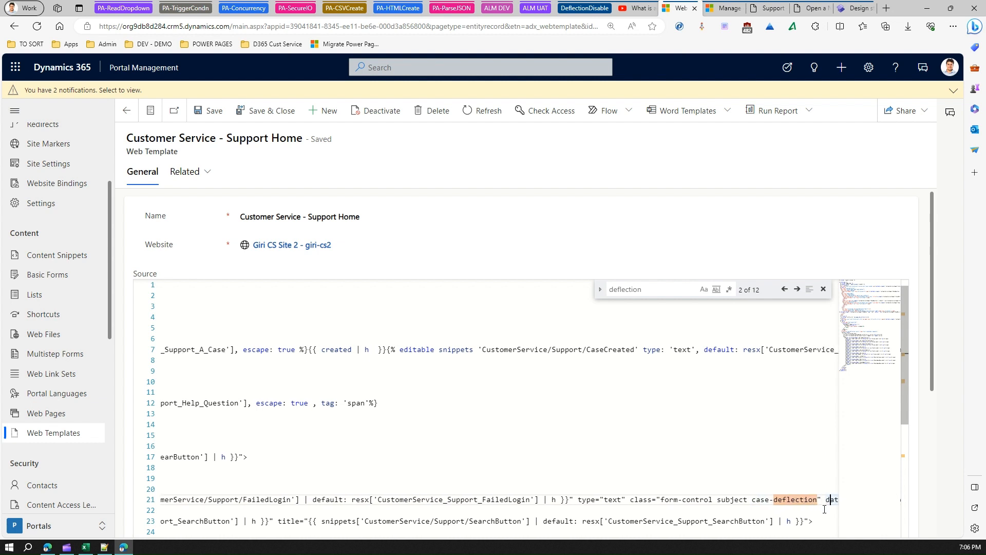
pyautogui.press('Right')
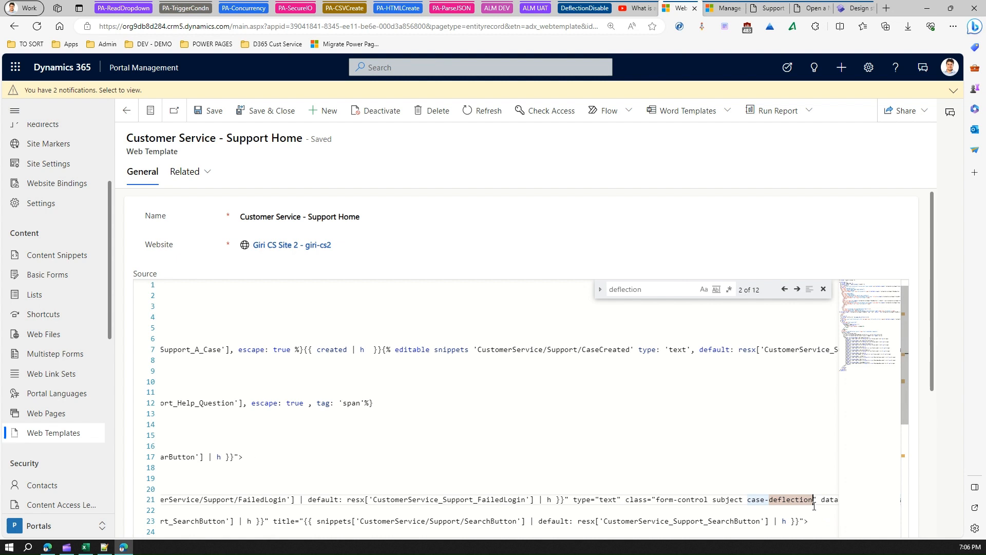
pyautogui.click(815, 507)
pyautogui.write('1')
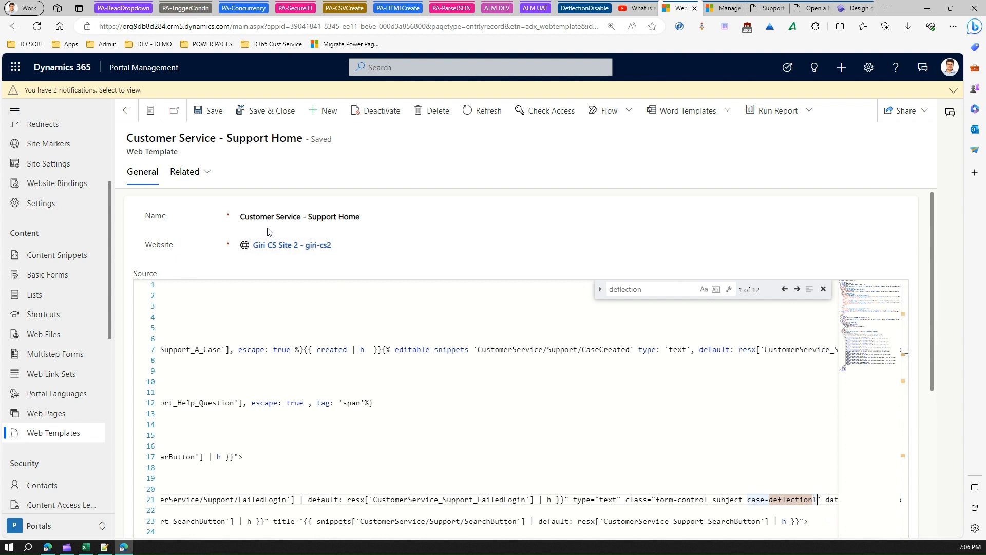
pyautogui.click(214, 113)
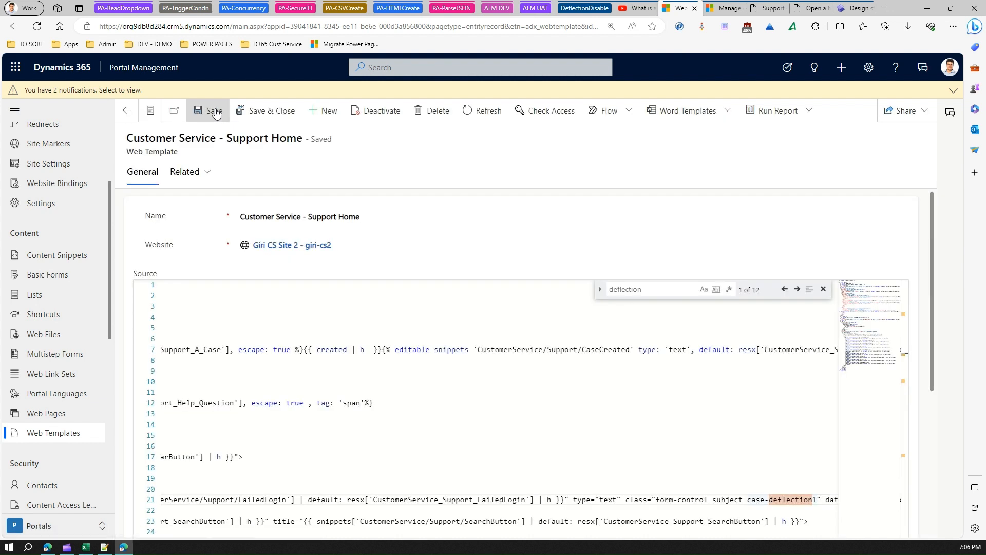
# - Sync the site in the Power Pages design studio, then empty the cache and hard refresh the portal's Support page
pyautogui.click(858, 11)
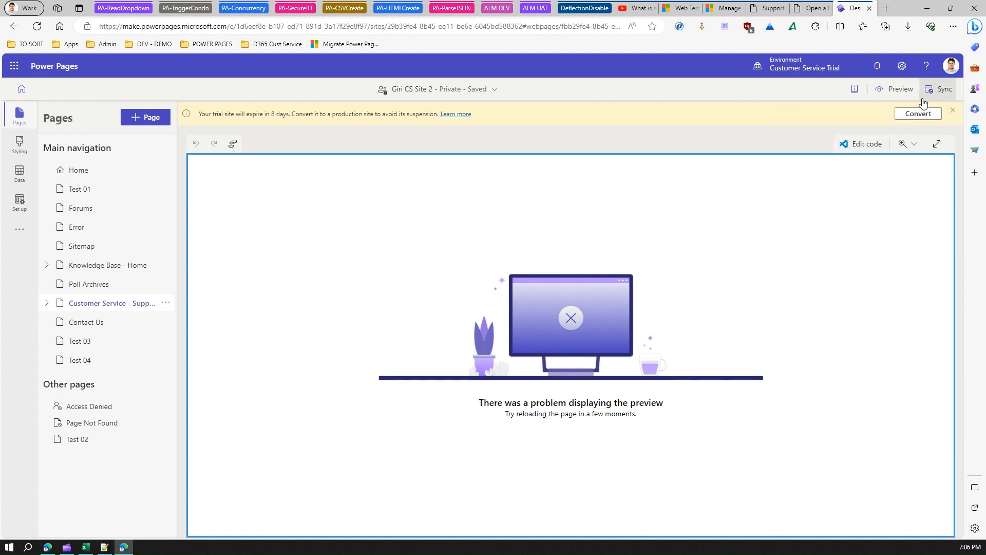
pyautogui.click(936, 89)
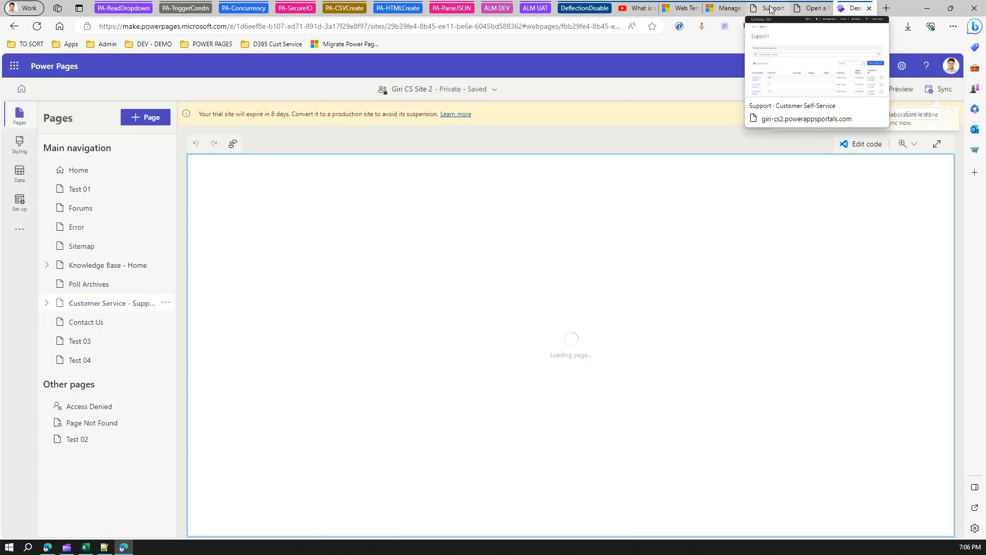
pyautogui.click(771, 8)
pyautogui.rightClick(37, 26)
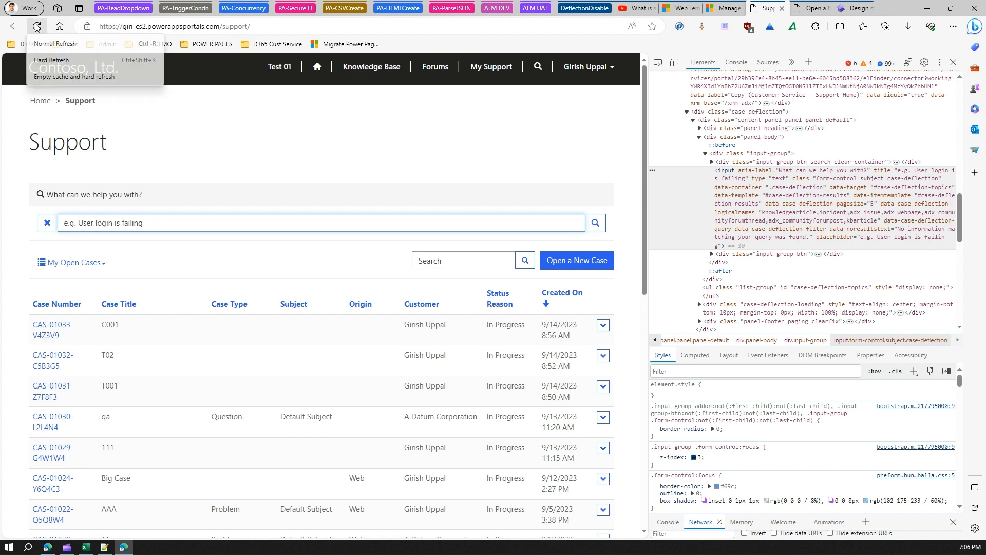
pyautogui.click(54, 77)
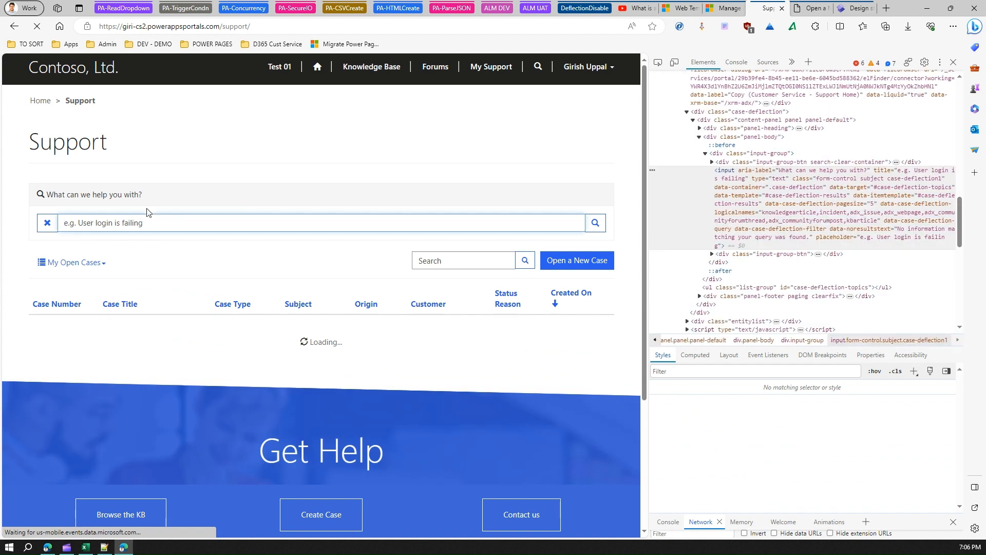
# - Test the Support page's help question box with "surface" and compare it with the Open a New Case page
pyautogui.write('surface')
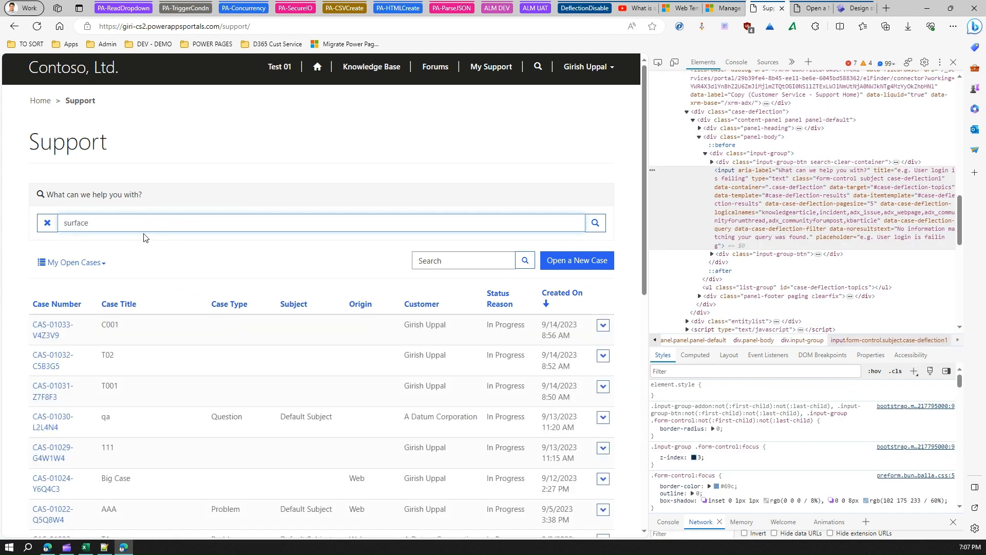
pyautogui.moveTo(107, 225); pyautogui.dragTo(25, 218)
pyautogui.click(105, 226)
pyautogui.moveTo(105, 226); pyautogui.dragTo(49, 223)
pyautogui.click(108, 223)
pyautogui.click(803, 10)
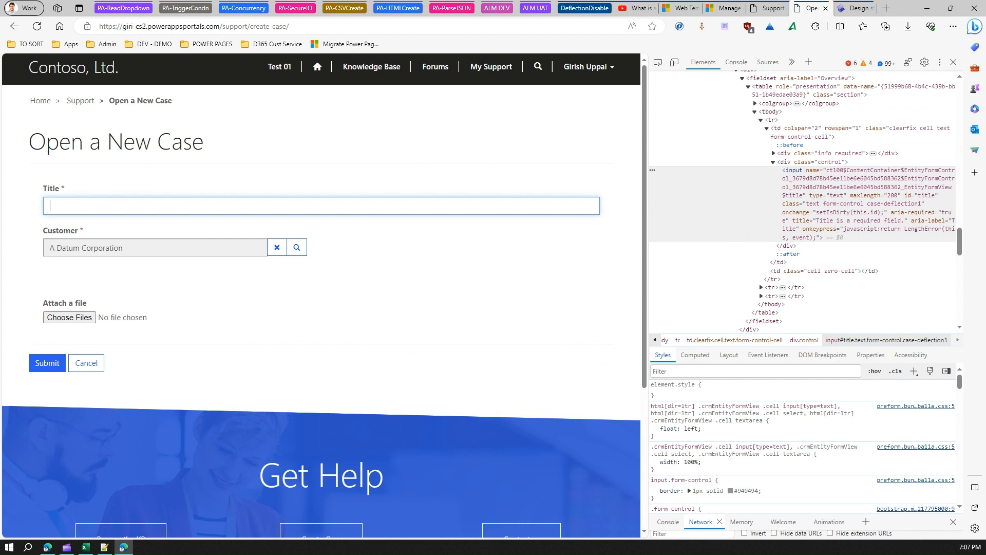
pyautogui.click(760, 8)
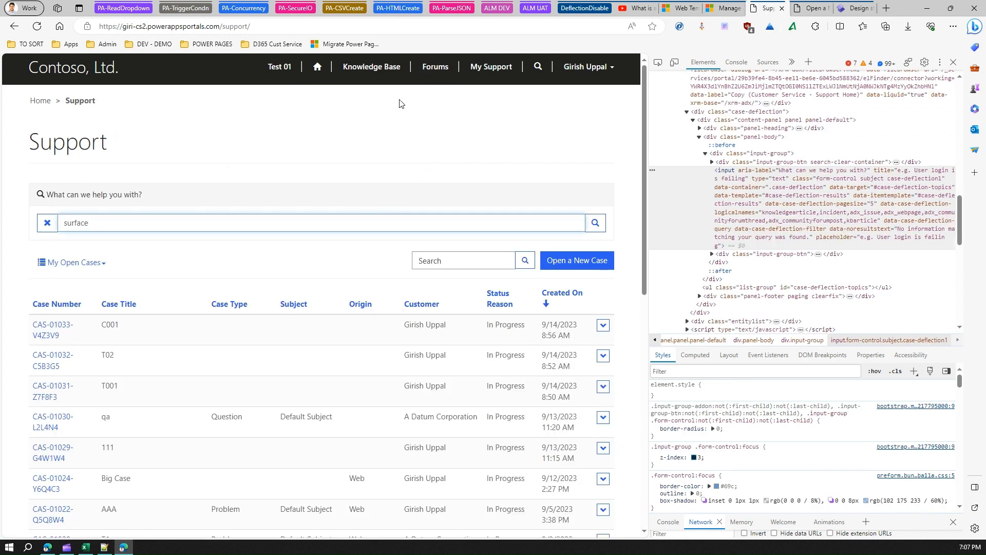
# - Review the Open a New Case page, the Support page and the source of the Customer Service - Support Home web template
pyautogui.click(809, 8)
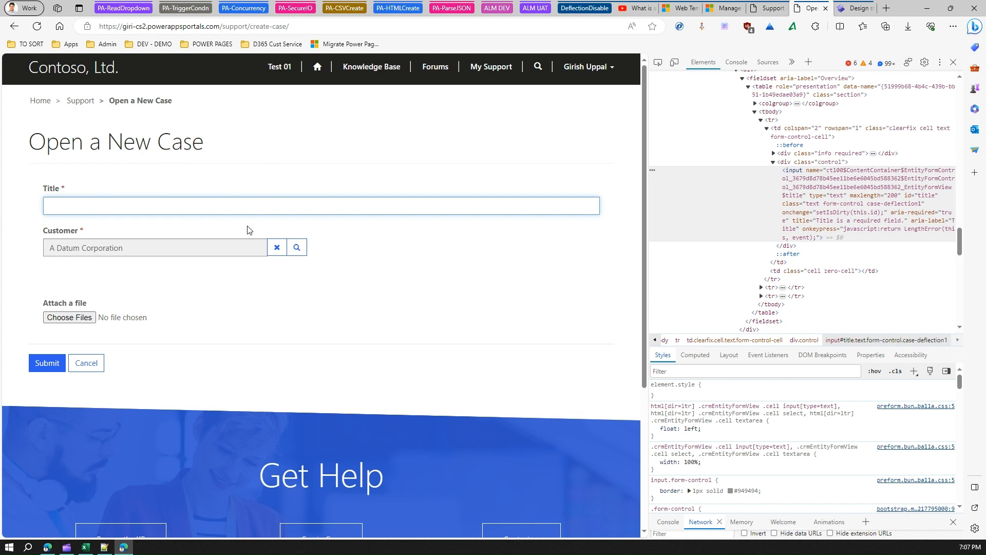
pyautogui.click(768, 8)
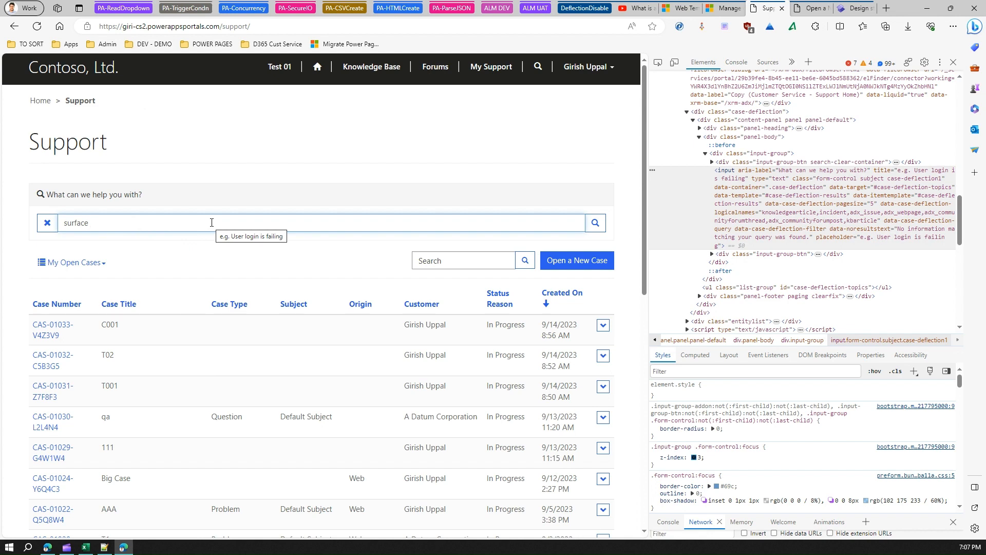
pyautogui.click(681, 8)
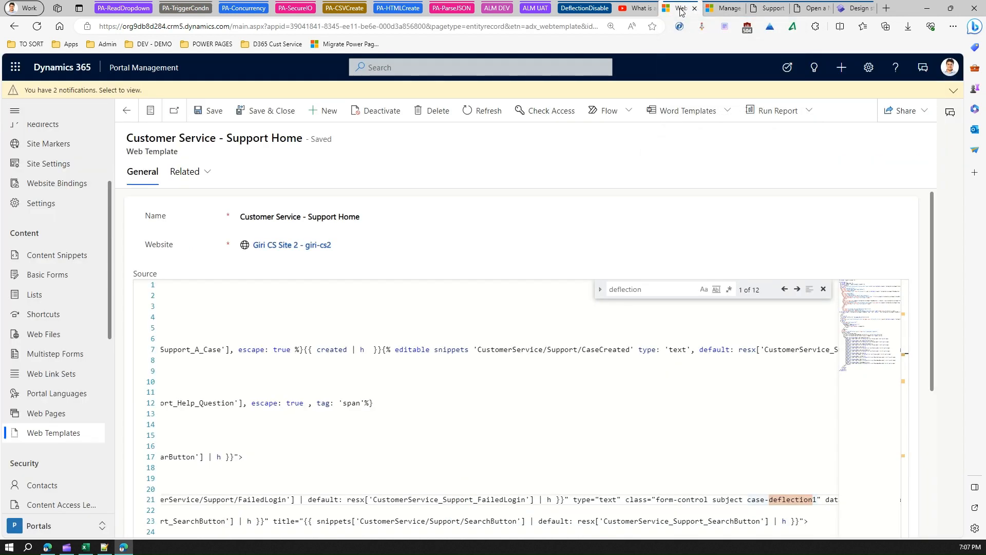
# - Highlight the site setting name HelpDesk/CaseDeflection/Enabled in the Microsoft Learn article on turning off case deflection and in the viewer comment on YouTube
pyautogui.click(714, 10)
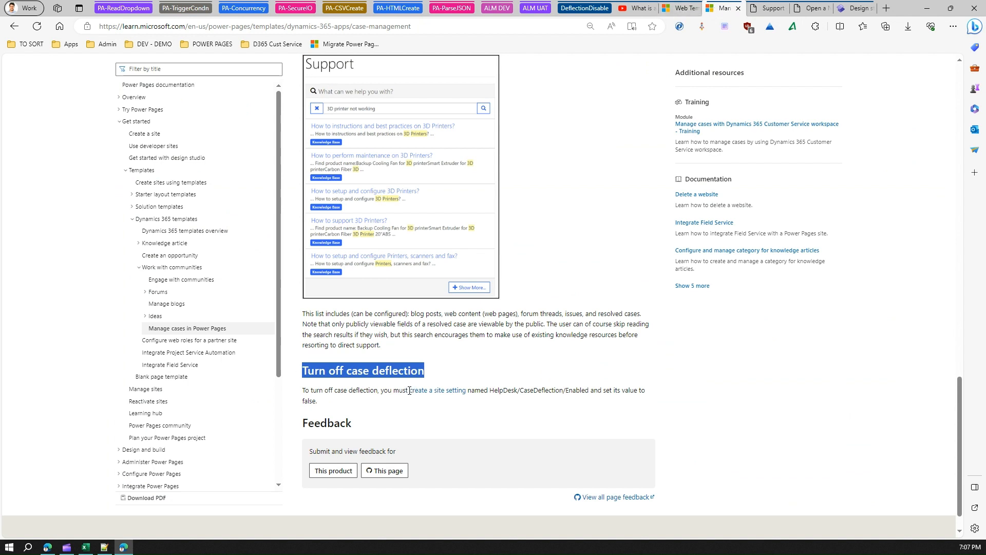
pyautogui.moveTo(491, 391); pyautogui.dragTo(590, 391)
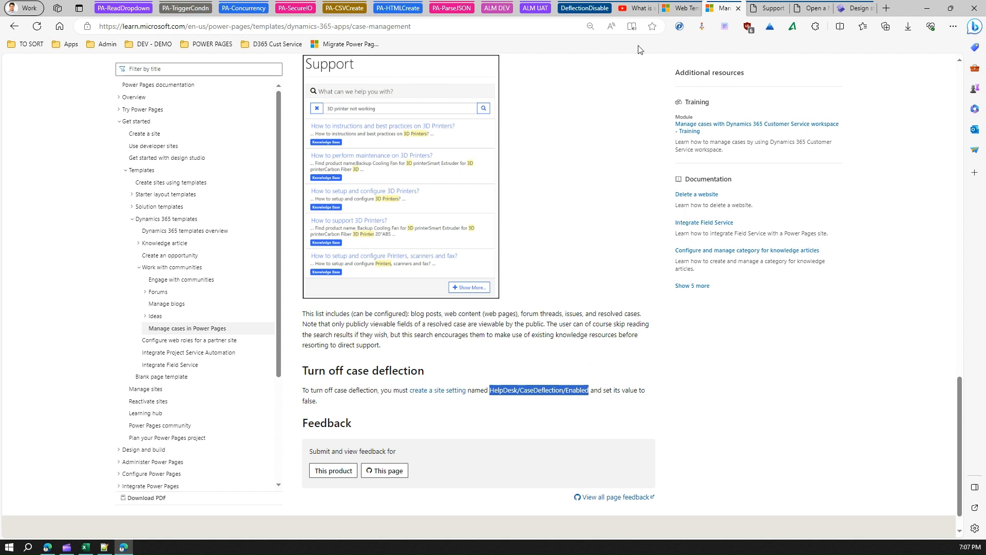
pyautogui.click(638, 9)
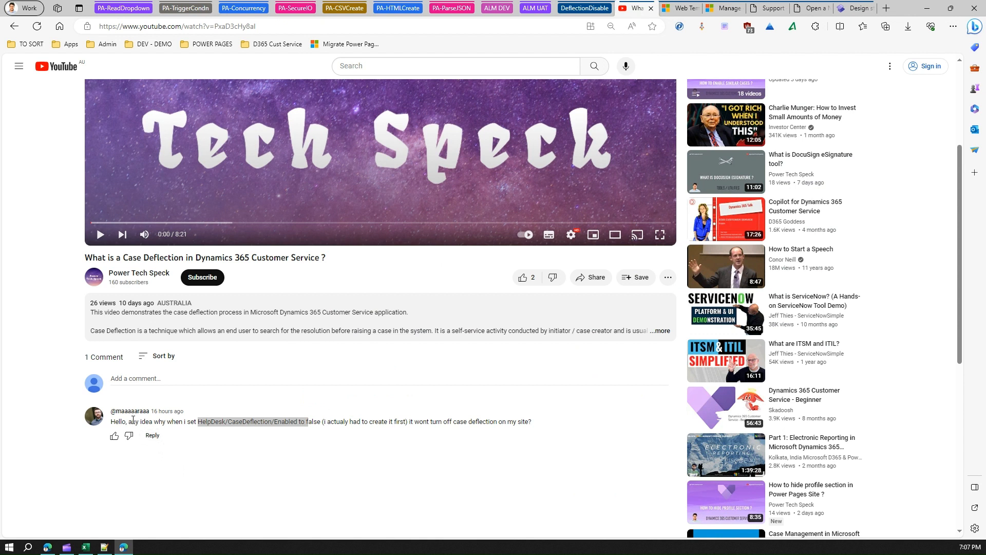
pyautogui.click(206, 424)
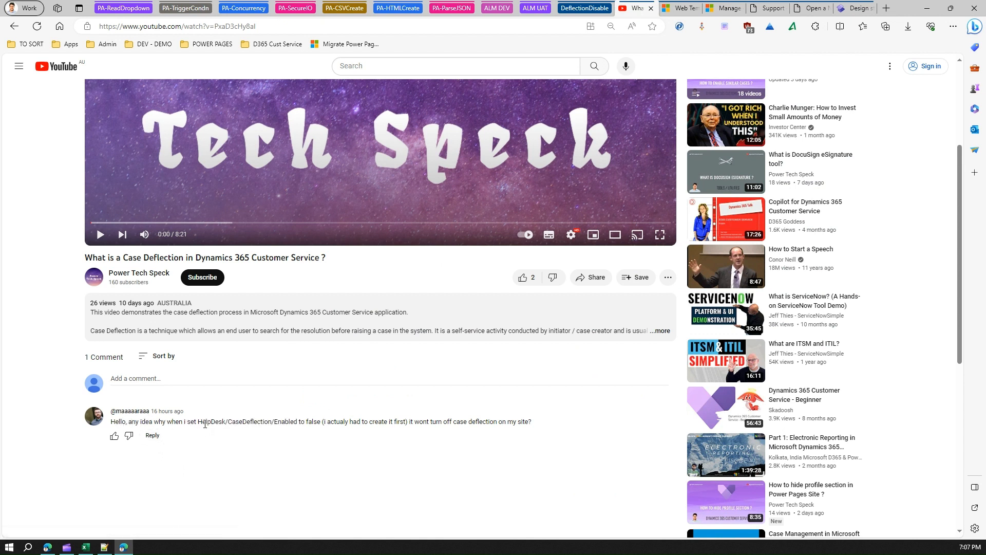
pyautogui.moveTo(198, 423); pyautogui.dragTo(296, 431)
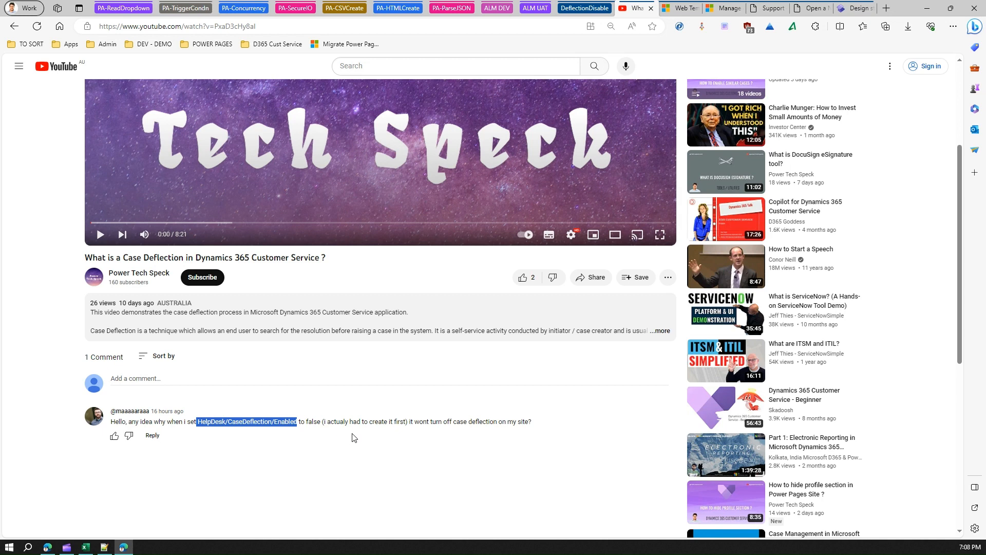